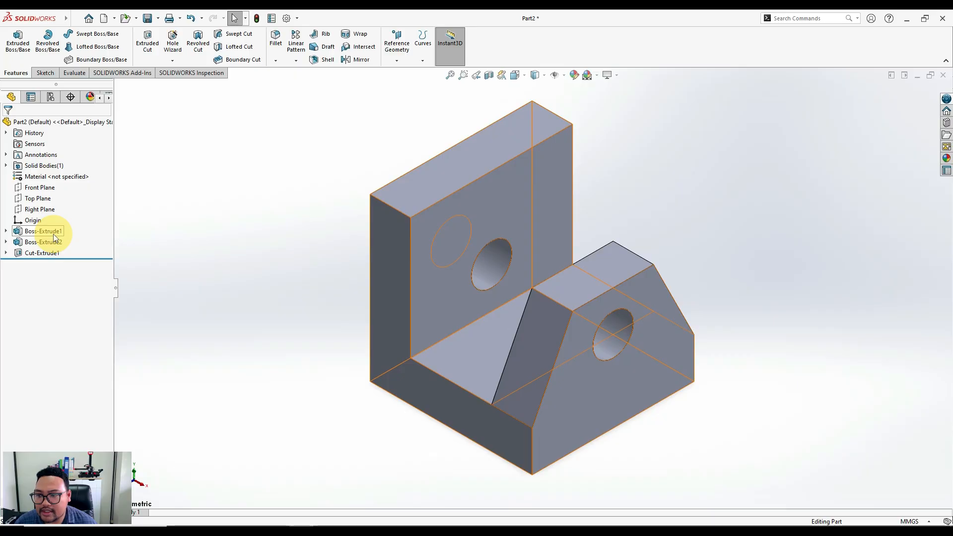
# - Inspect the sketch under Boss-Extrude1, the hole cut feature and the L-shaped side face of the bracket
pyautogui.click(6, 231)
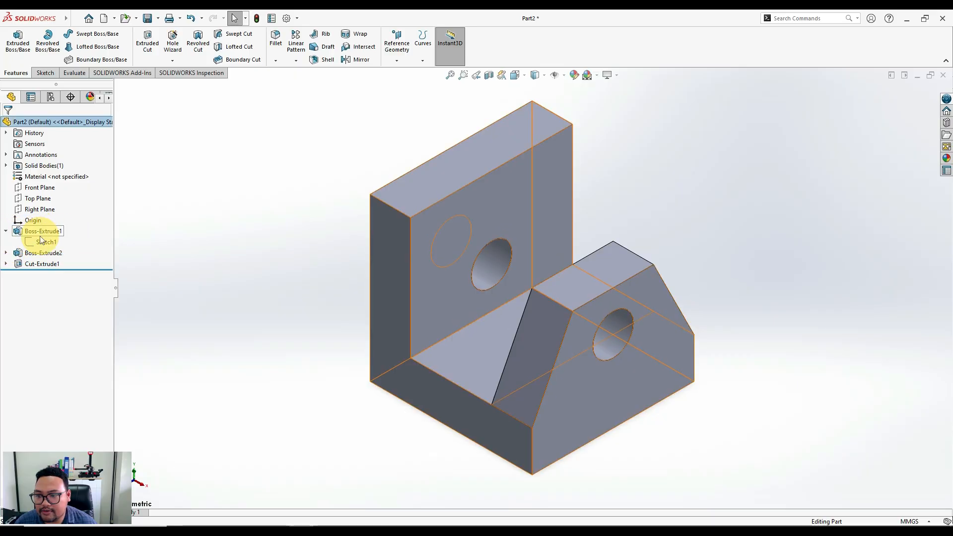
pyautogui.click(6, 231)
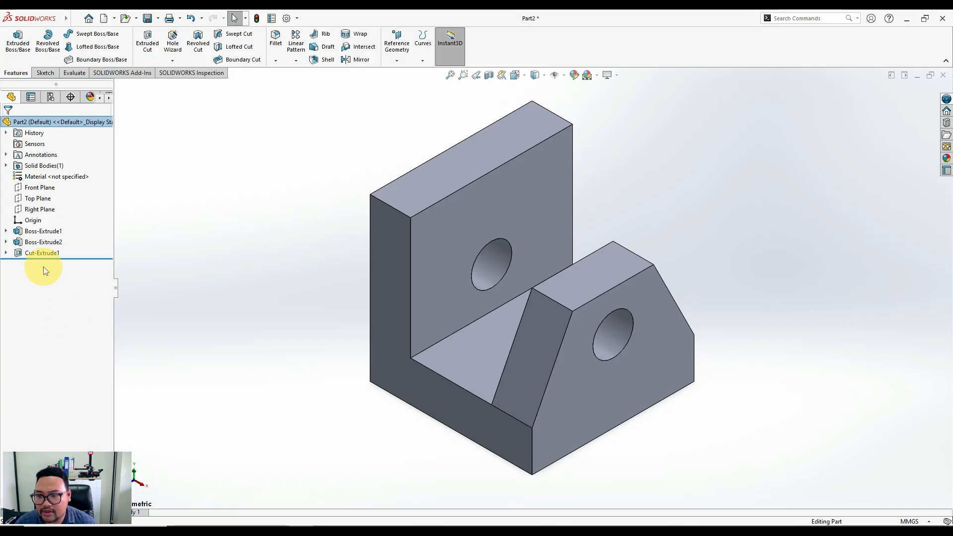
pyautogui.click(42, 253)
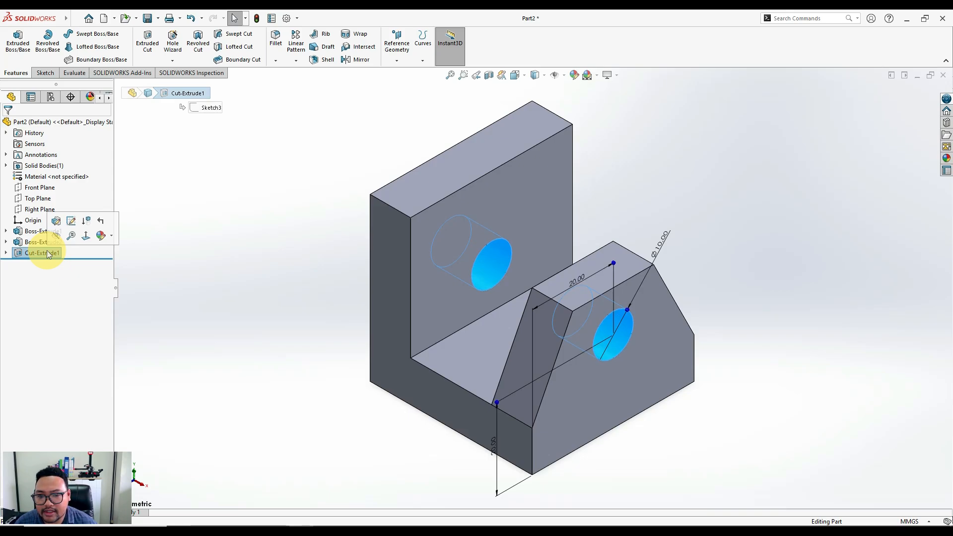
pyautogui.click(385, 258)
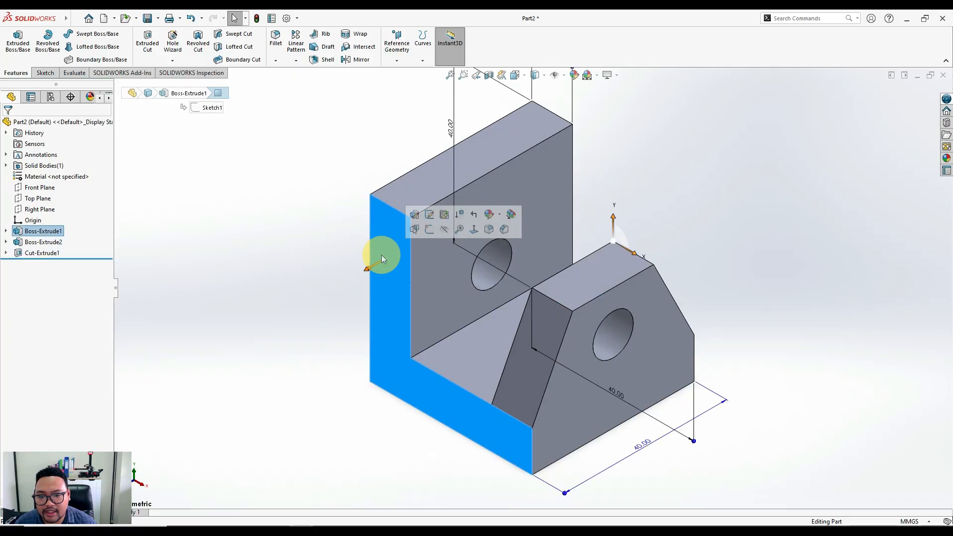
pyautogui.click(289, 242)
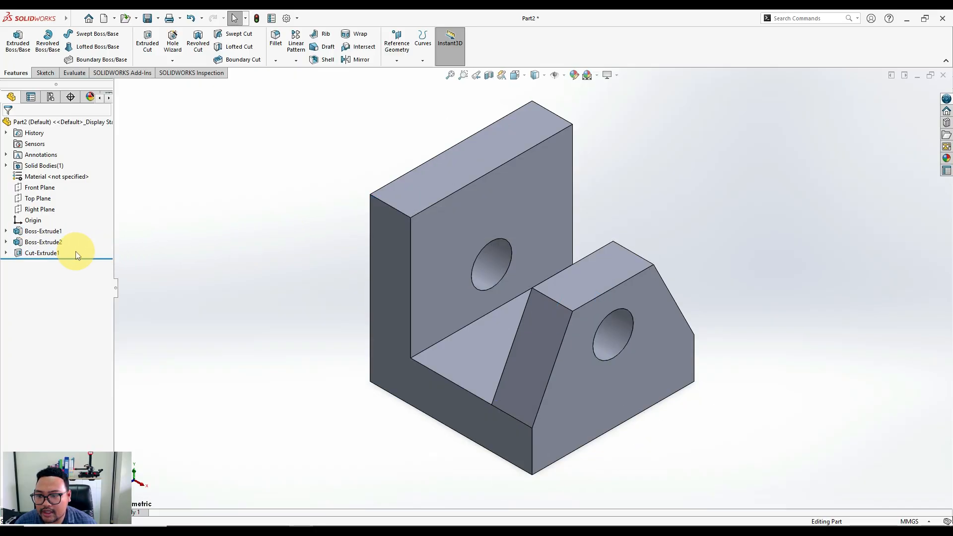
# - Delete the Cut-Extrude1 feature that makes the through holes, keeping its absorbed sketch
pyautogui.click(44, 253)
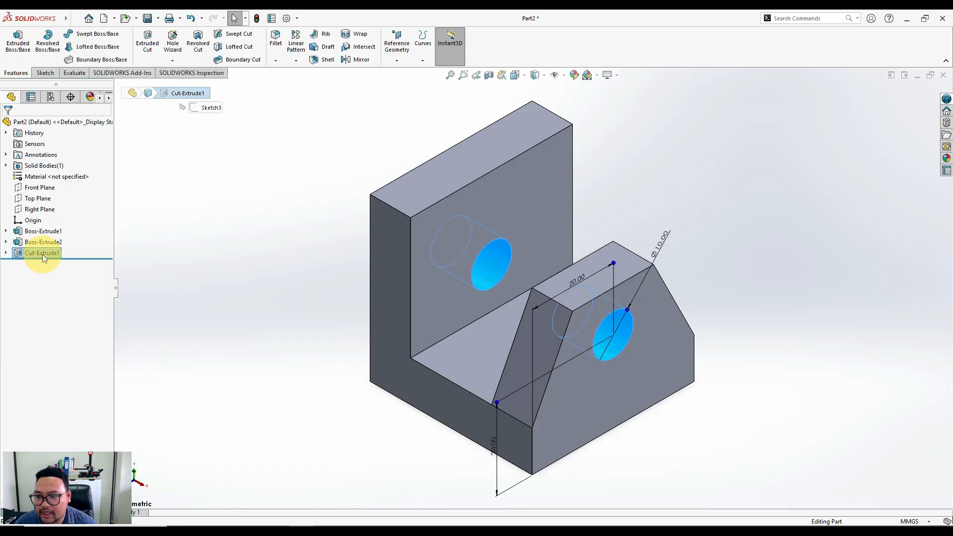
pyautogui.rightClick(44, 254)
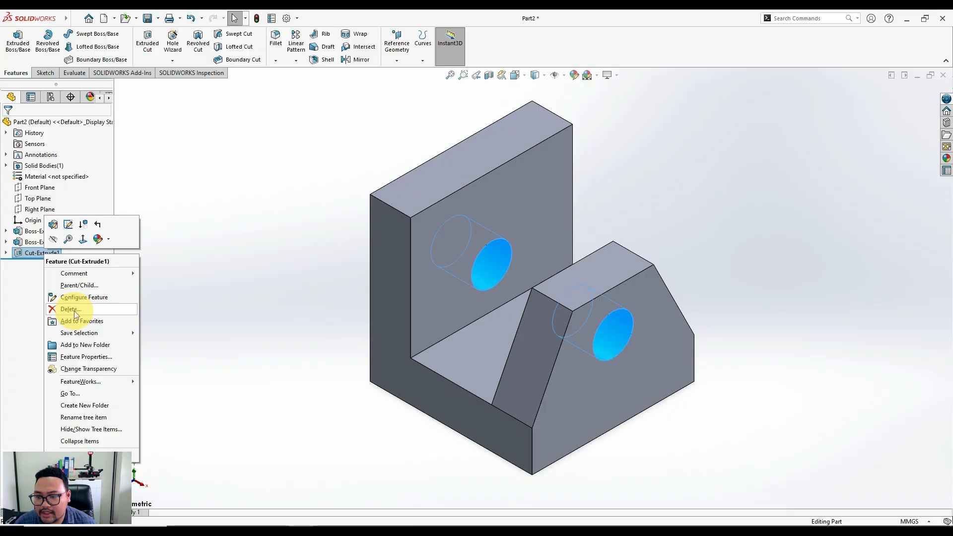
pyautogui.click(71, 309)
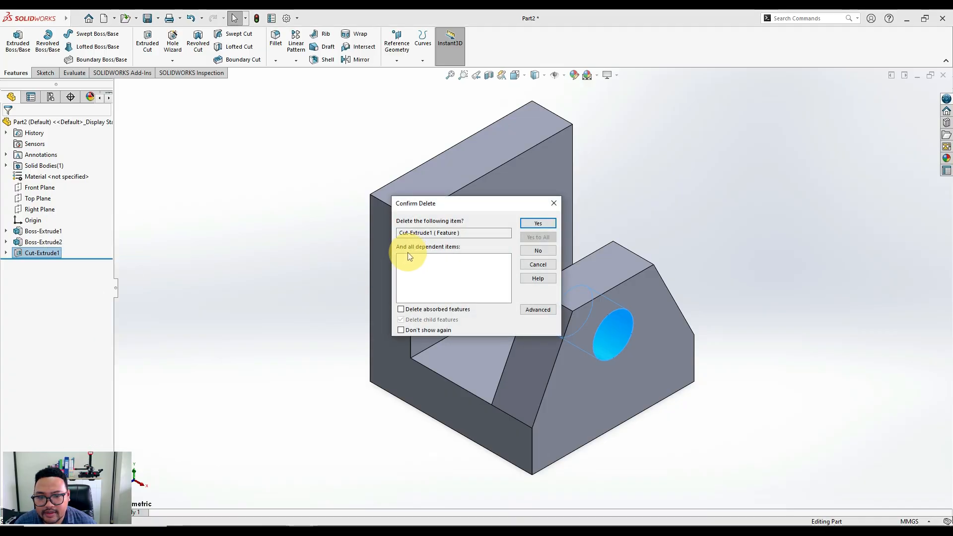
pyautogui.click(537, 224)
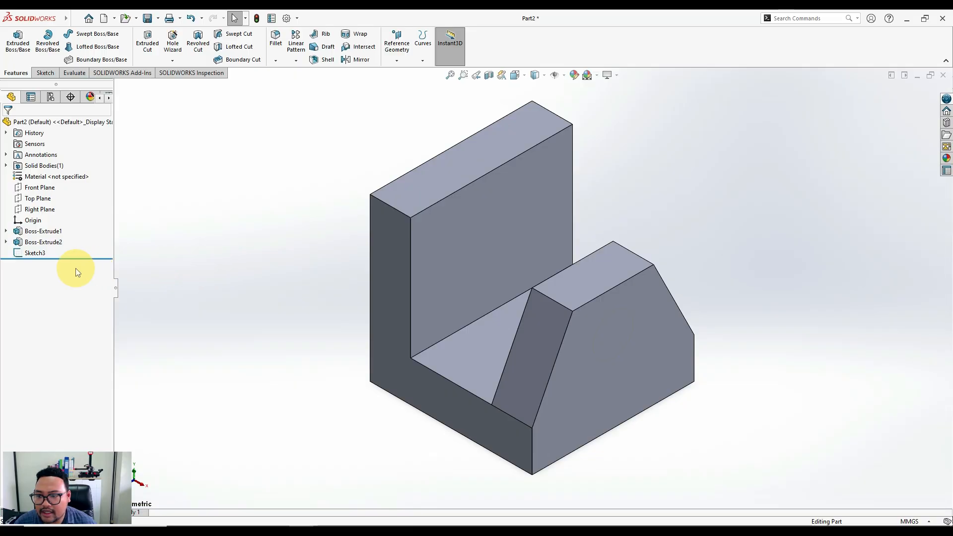
# - Delete the leftover circle sketch, Sketch3, from the design tree
pyautogui.click(29, 254)
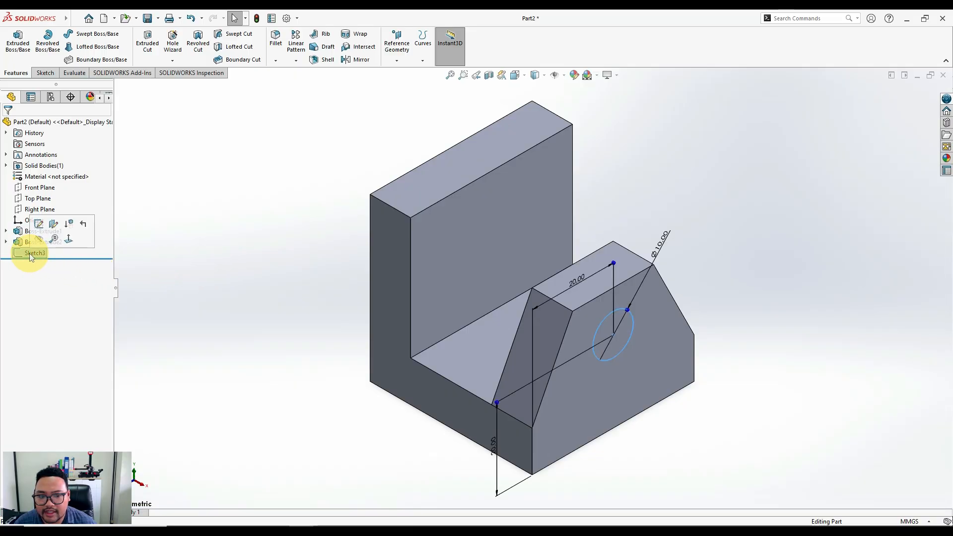
pyautogui.click(162, 258)
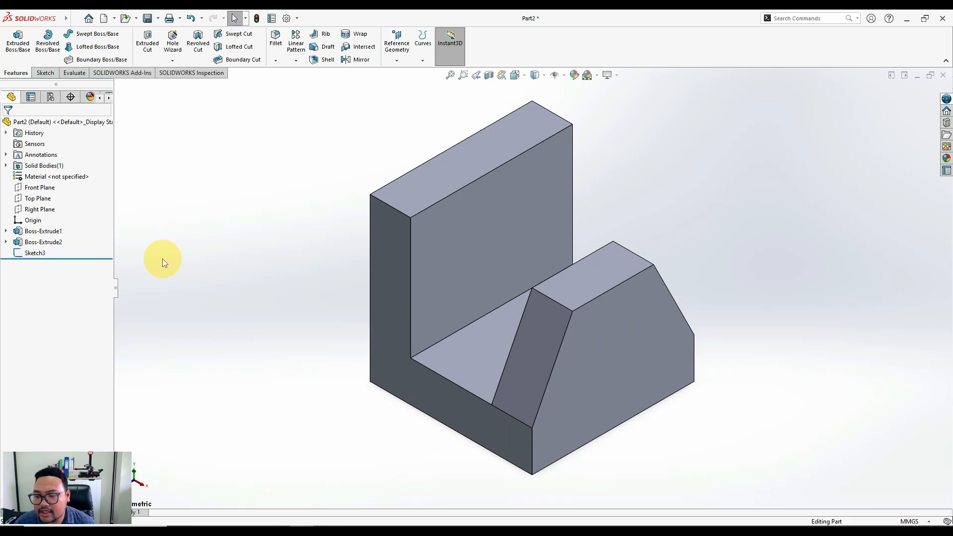
pyautogui.rightClick(34, 256)
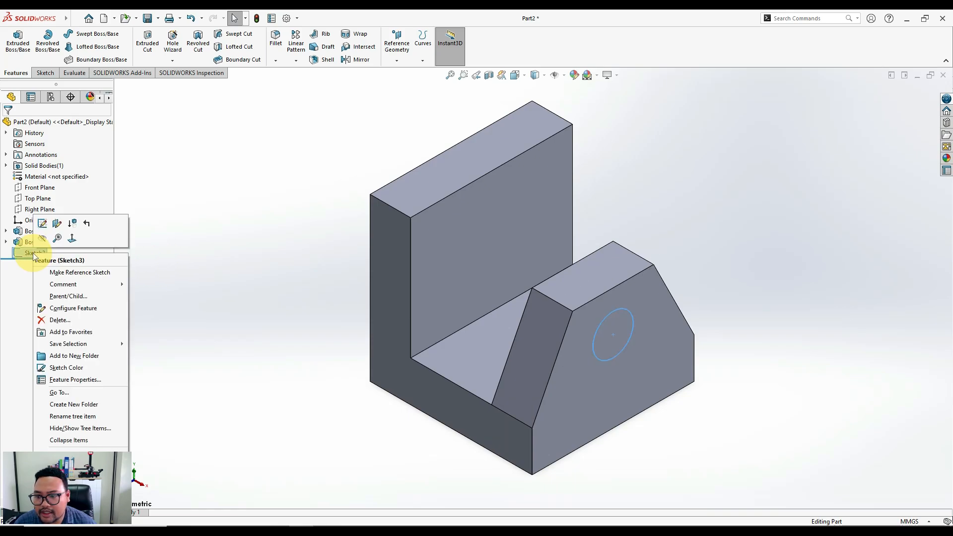
pyautogui.click(67, 318)
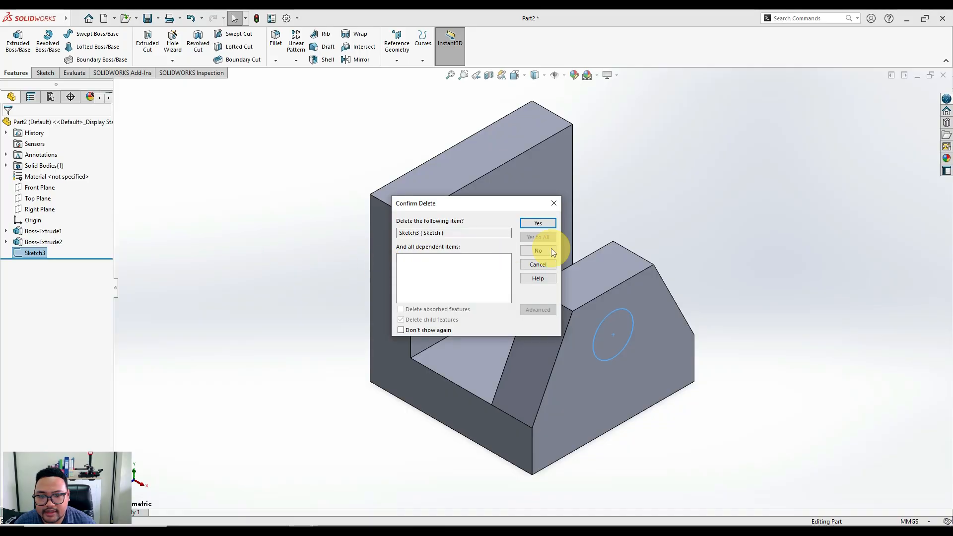
pyautogui.click(543, 223)
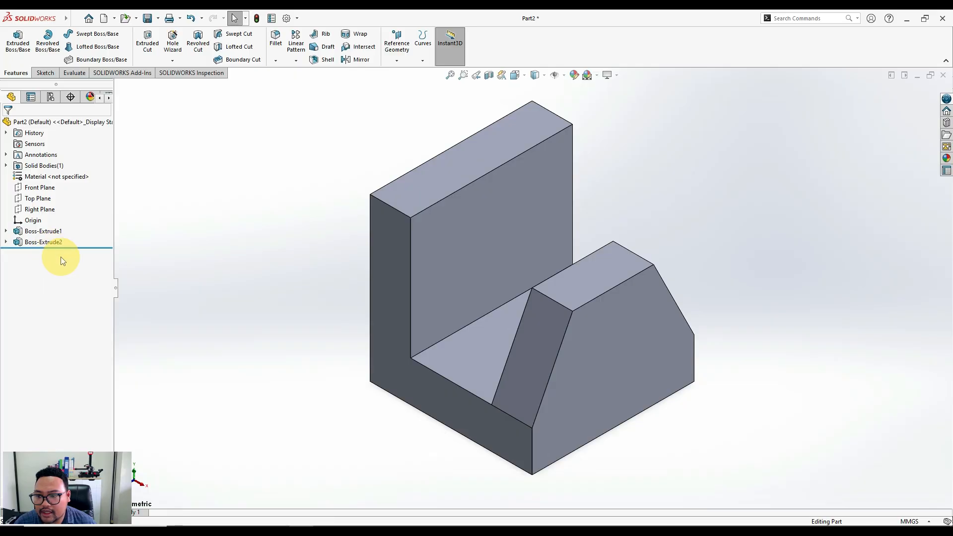
# - Expand Boss-Extrude1 and Boss-Extrude2 in the design tree and examine which sketch and geometry belong to each
pyautogui.click(6, 231)
pyautogui.click(5, 253)
pyautogui.click(40, 264)
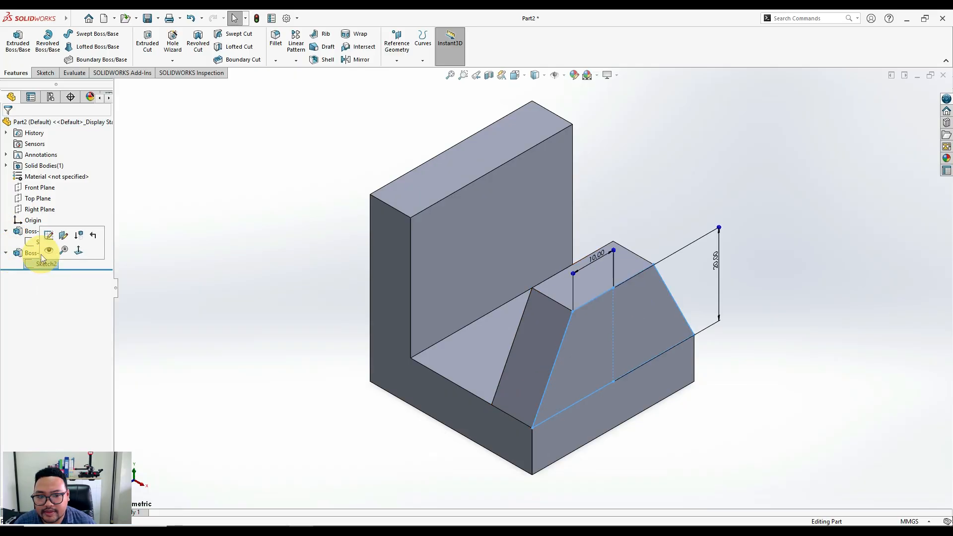
pyautogui.click(30, 242)
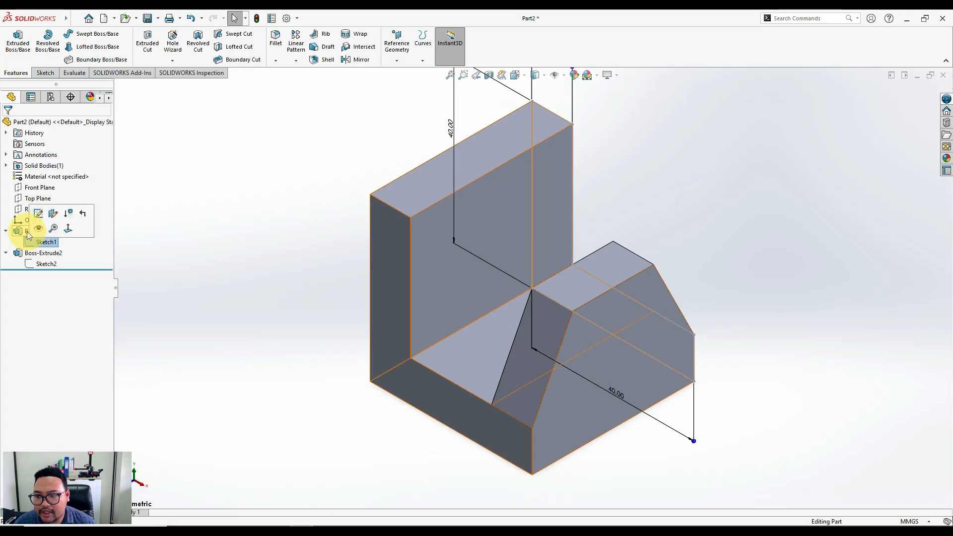
pyautogui.click(30, 231)
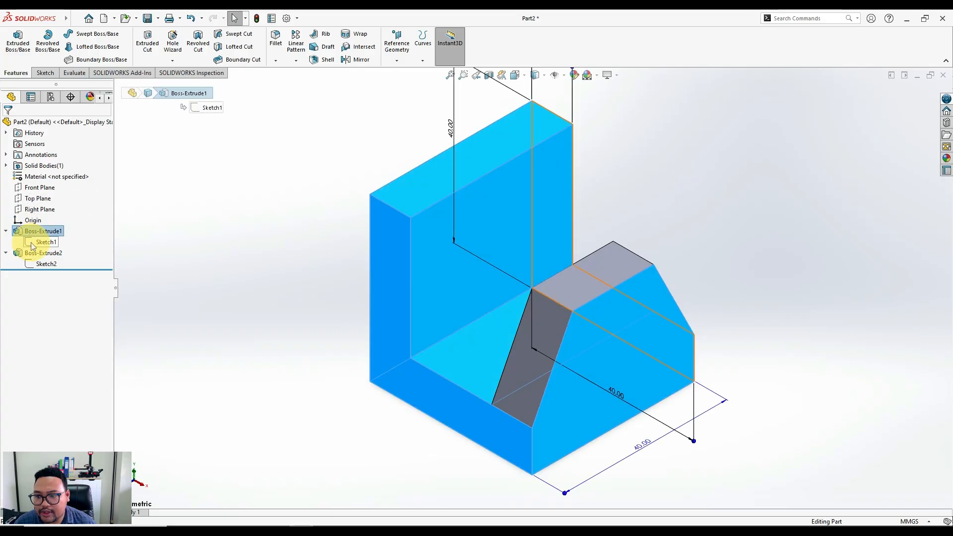
pyautogui.click(30, 253)
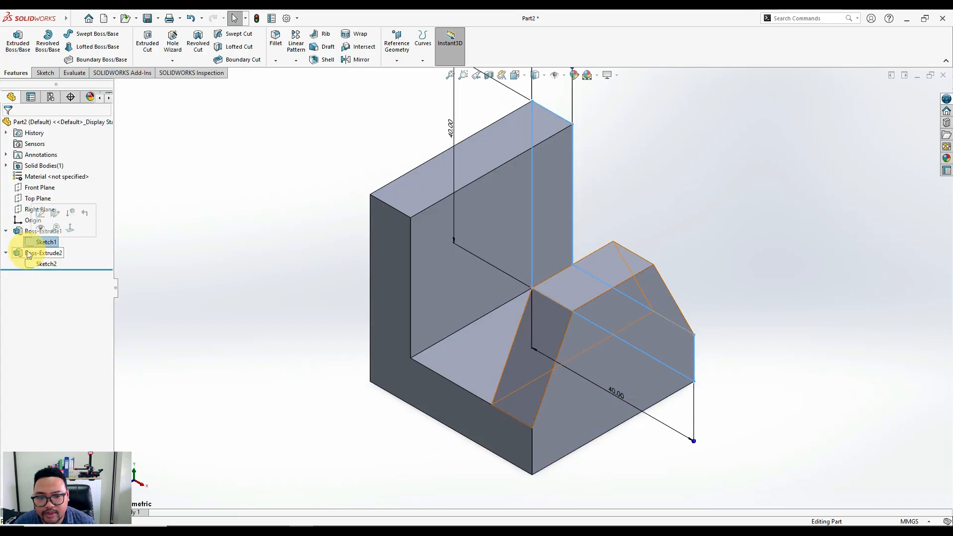
pyautogui.click(29, 254)
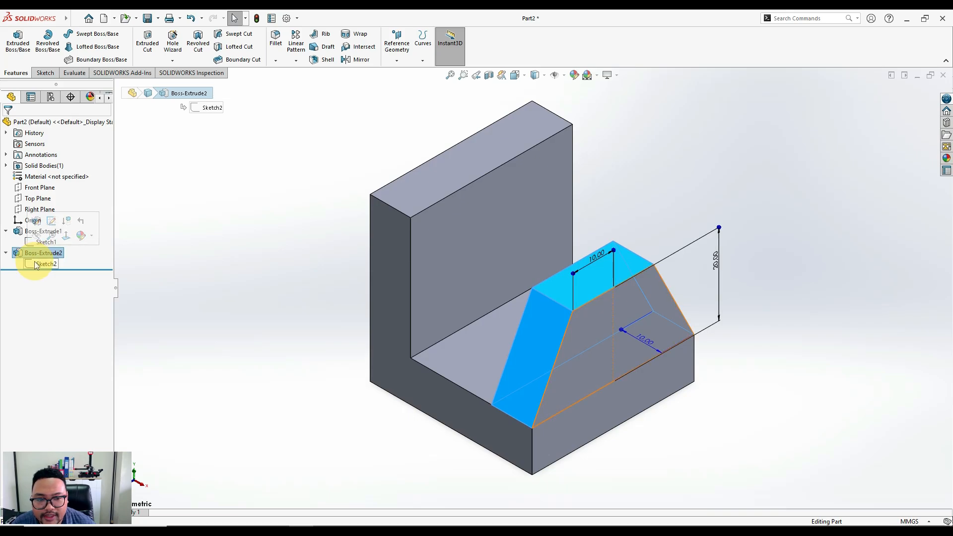
pyautogui.click(35, 232)
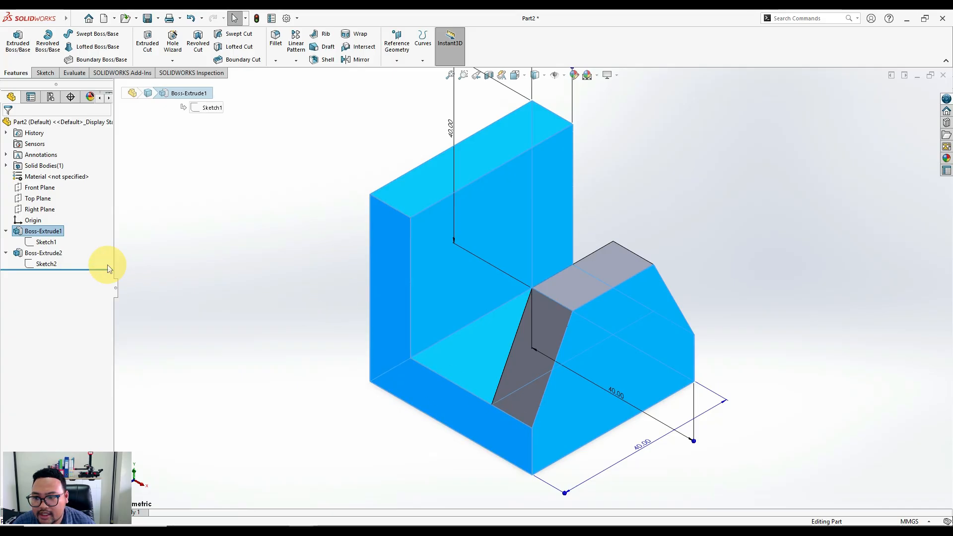
pyautogui.click(44, 252)
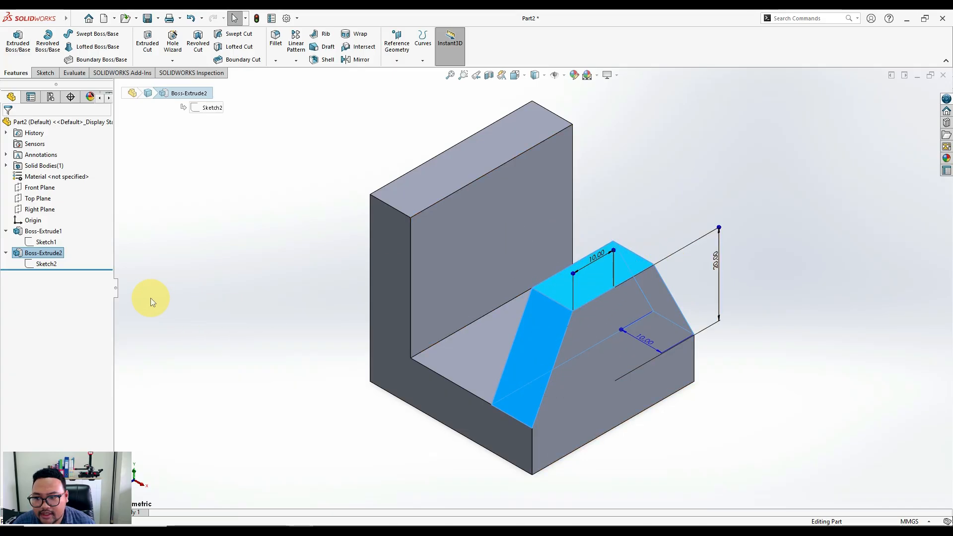
pyautogui.click(37, 231)
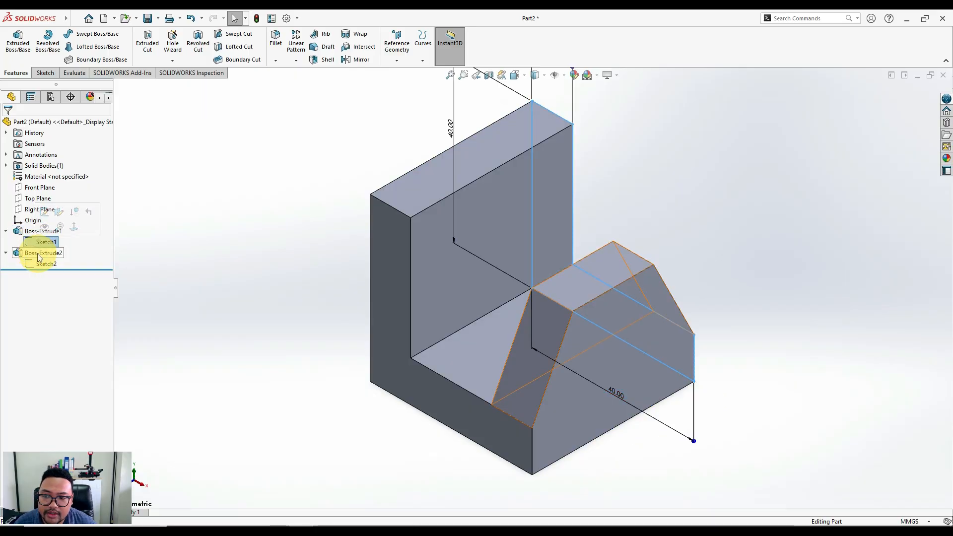
pyautogui.click(185, 309)
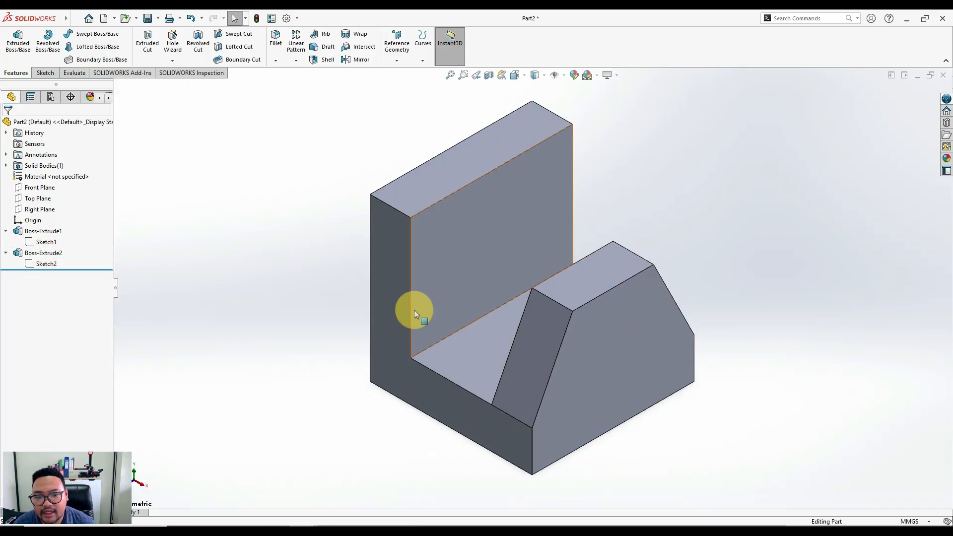
# - Edit Sketch1 of Boss-Extrude1, set the L profile's overall height to 50 mm and exit the sketch
pyautogui.press('f')
pyautogui.scroll(-2, 582, 228)
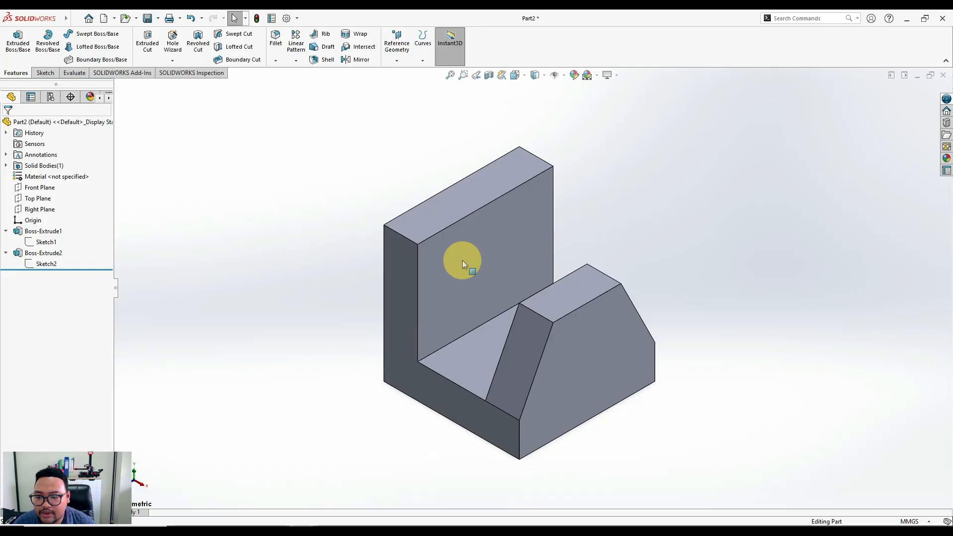
pyautogui.rightClick(48, 243)
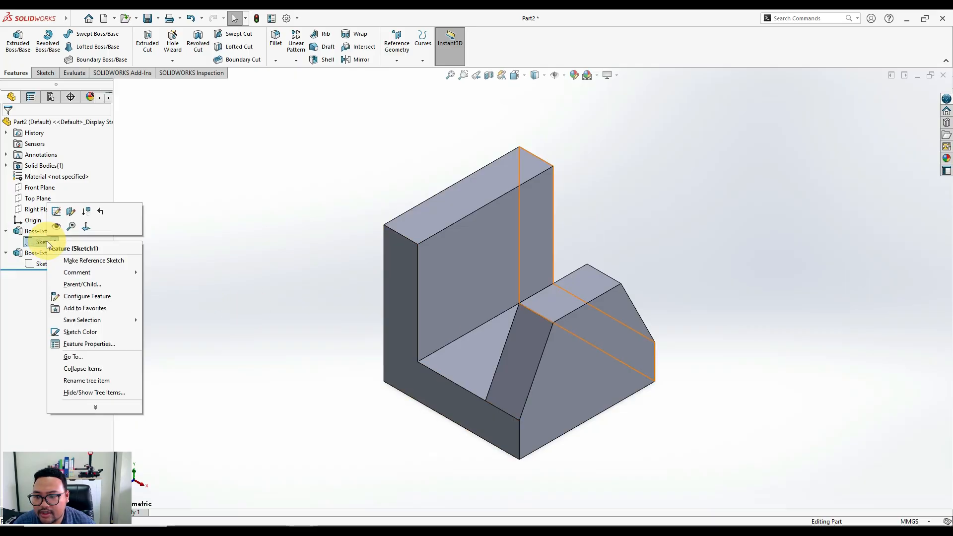
pyautogui.click(57, 211)
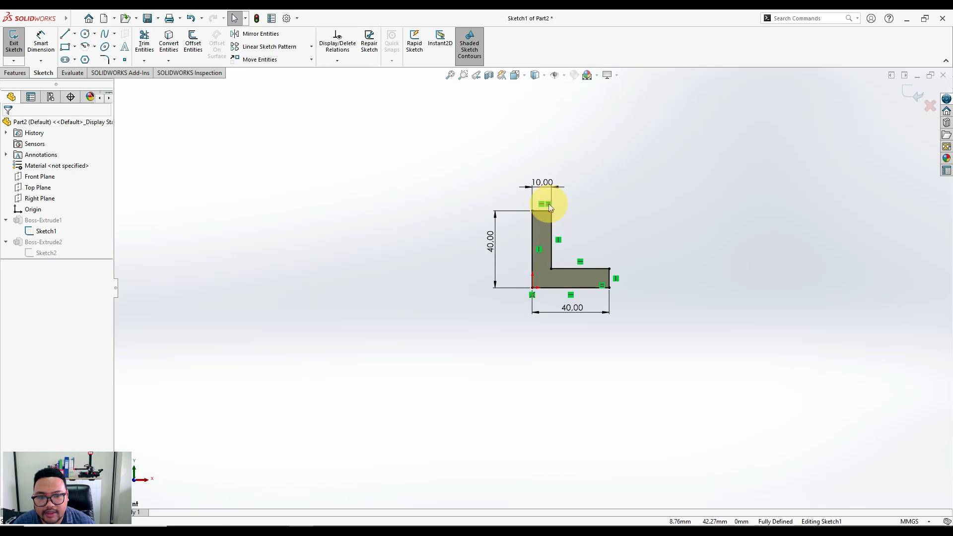
pyautogui.click(492, 245)
pyautogui.doubleClick(492, 245)
pyautogui.write('50')
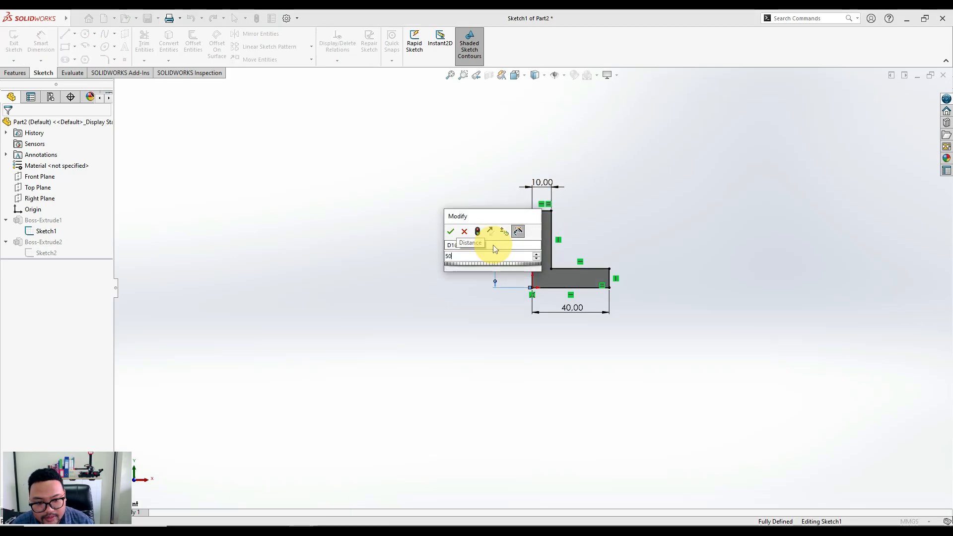
pyautogui.press('Return')
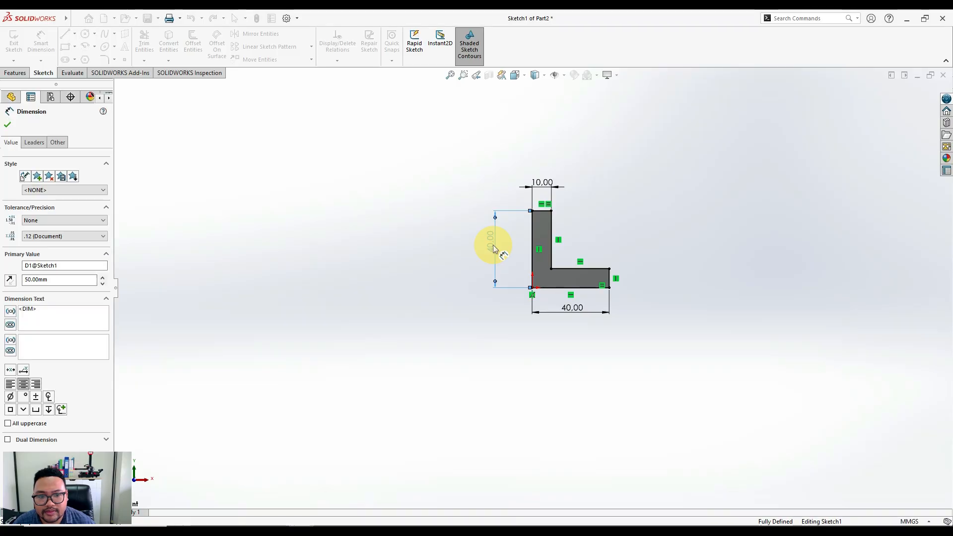
pyautogui.click(7, 124)
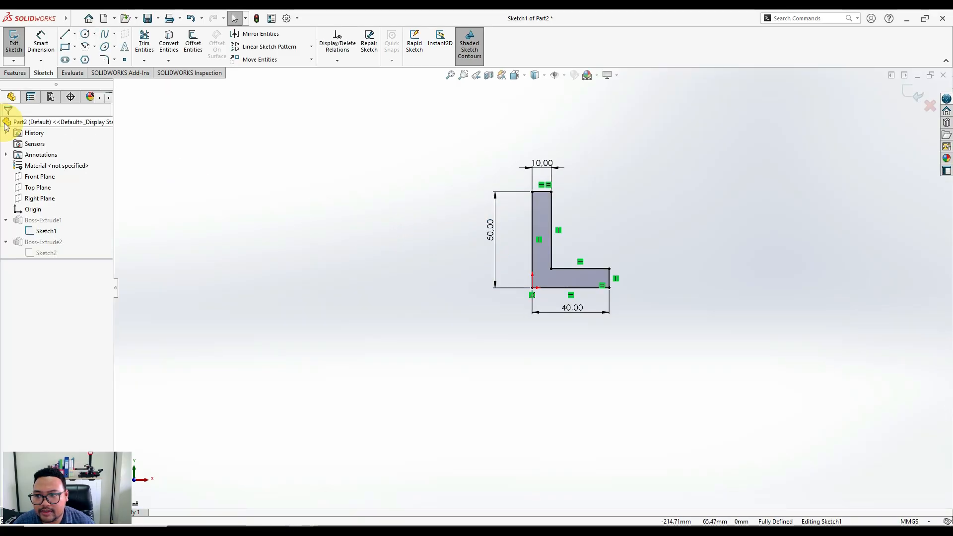
pyautogui.click(912, 94)
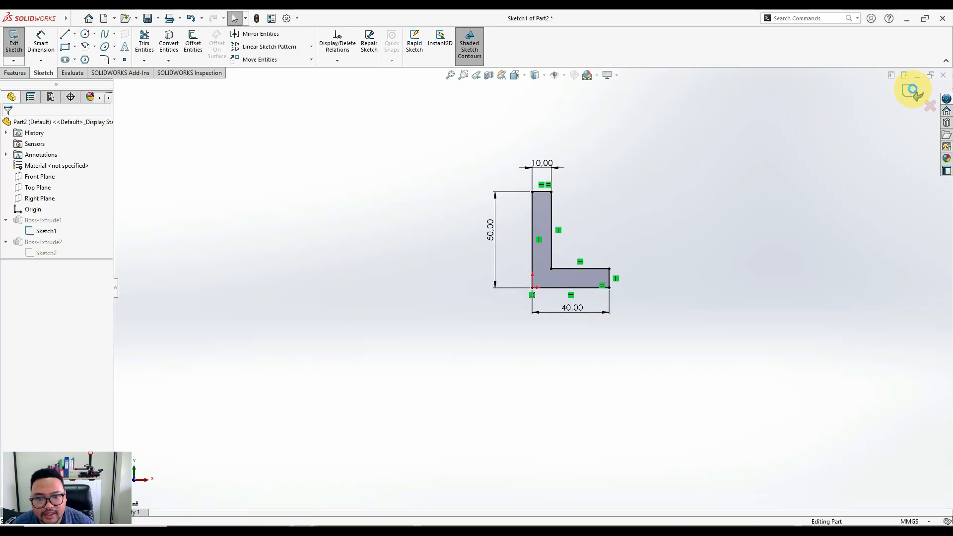
# - Examine the revised bracket and collapse Boss-Extrude1 and Boss-Extrude2 in the design tree
pyautogui.moveTo(646, 206)
pyautogui.mouseDown(button='middle')
pyautogui.moveTo(606, 211)
pyautogui.moveTo(591, 244)
pyautogui.mouseUp(button='middle')
pyautogui.scroll(-2, 602, 172)
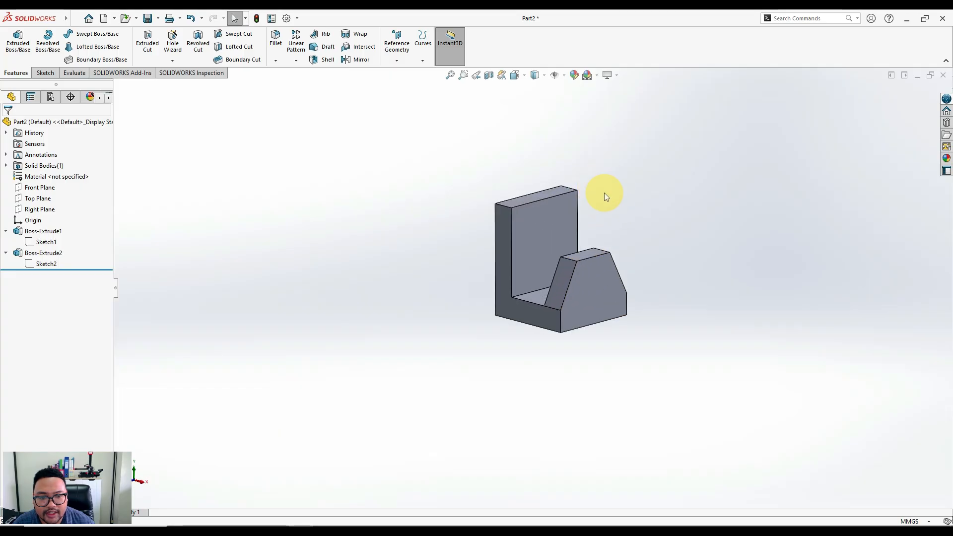
pyautogui.scroll(-2, 603, 193)
pyautogui.scroll(-2, 574, 278)
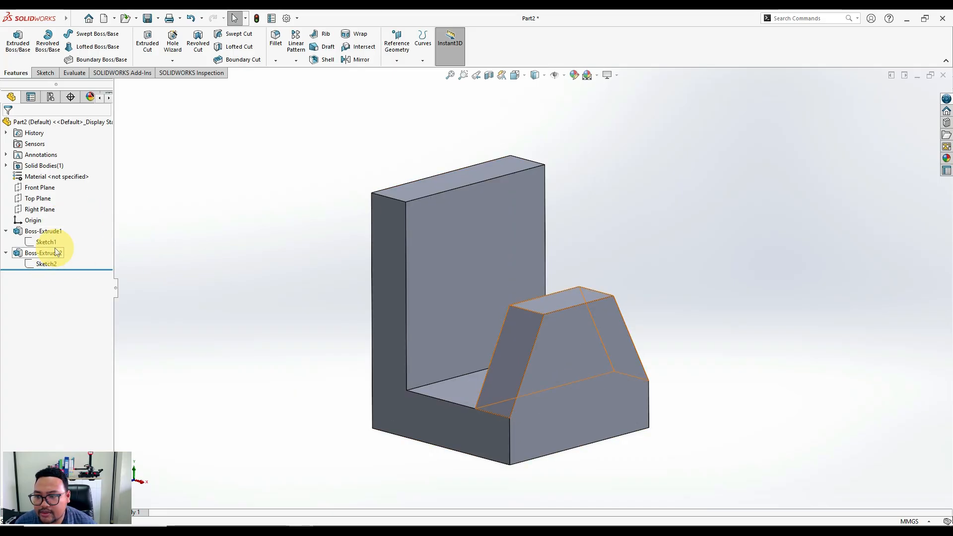
pyautogui.click(6, 232)
pyautogui.click(4, 242)
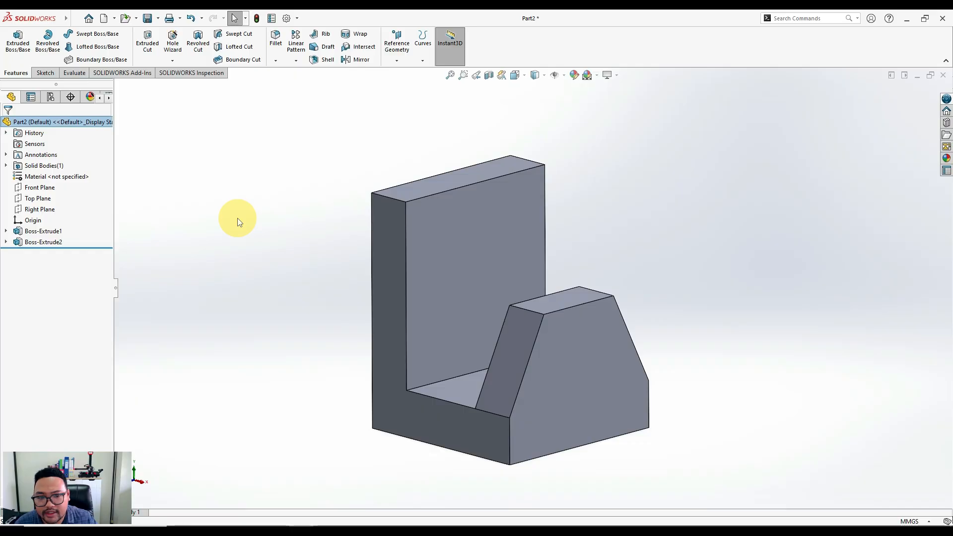
pyautogui.hotkey('alt', 'Tab')
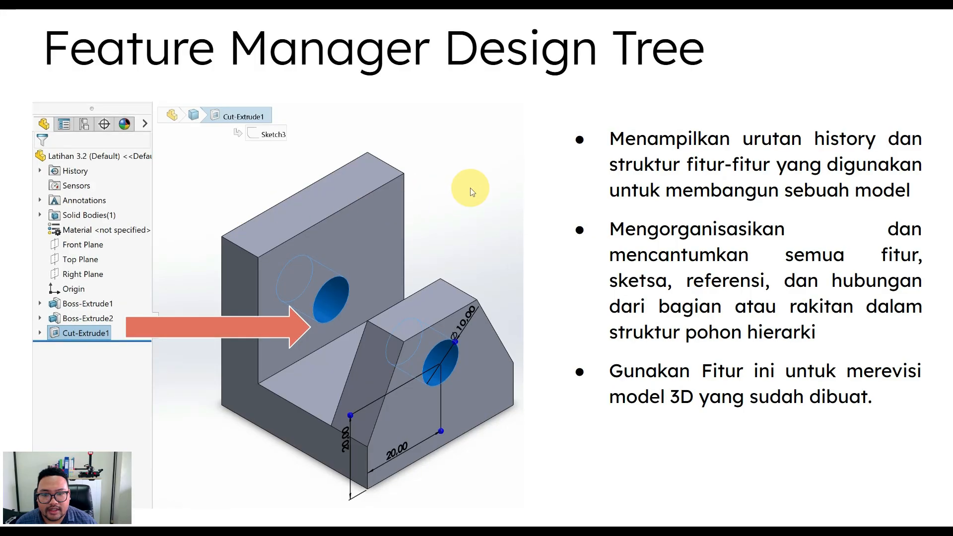
pyautogui.click(536, 181)
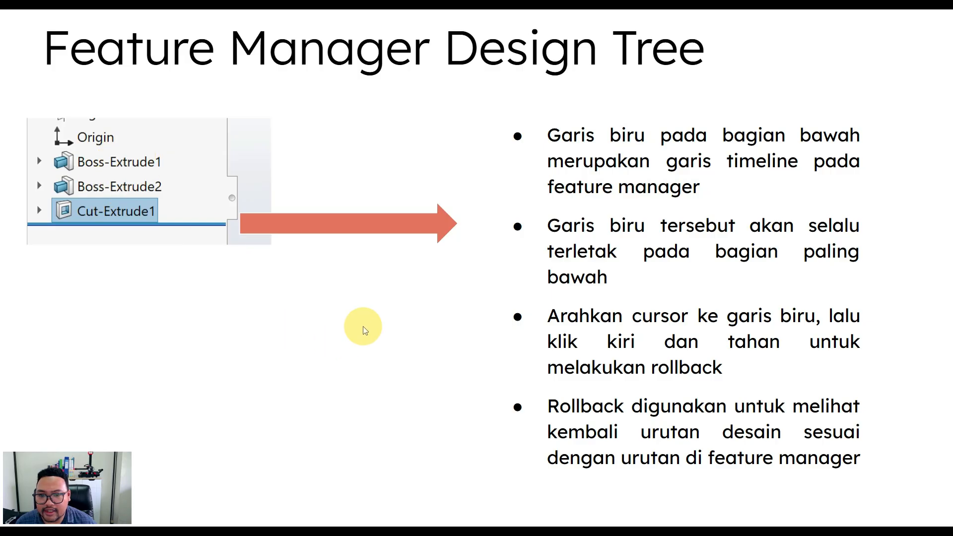
# - Switch to SOLIDWORKS and undo the profile height change and the deletions of Sketch3 and Cut-Extrude1, leaving Boss-Extrude1 collapsed
pyautogui.hotkey('alt', 'Tab')
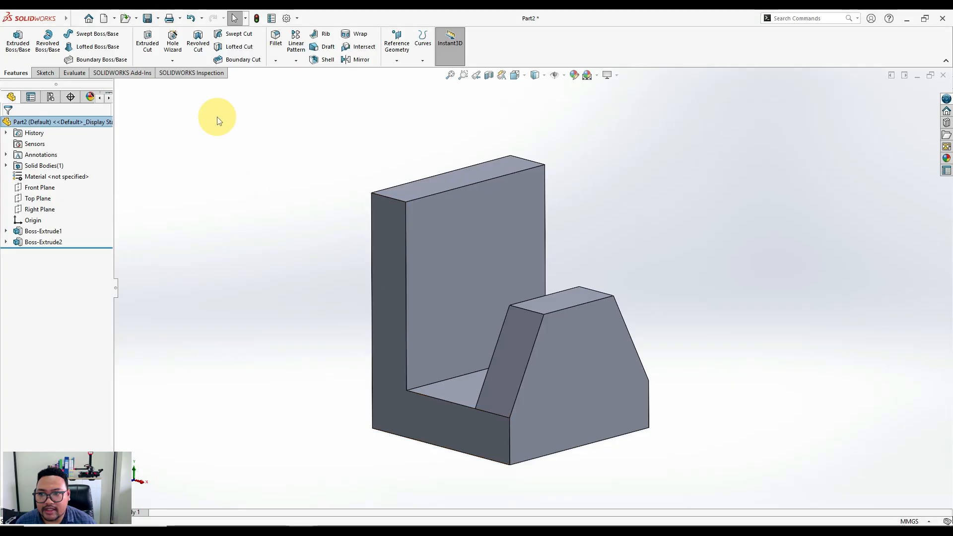
pyautogui.click(194, 21)
pyautogui.click(193, 22)
pyautogui.click(193, 18)
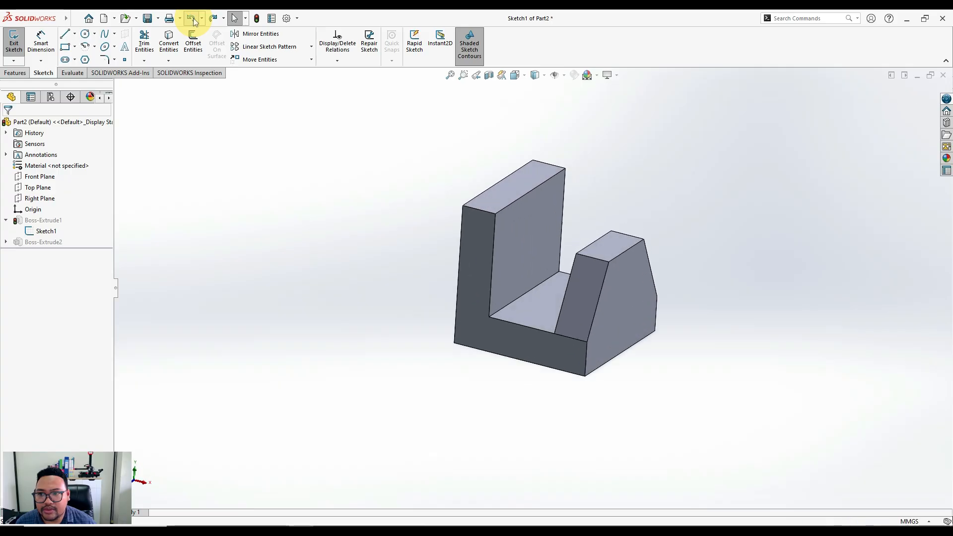
pyautogui.click(193, 18)
pyautogui.click(192, 18)
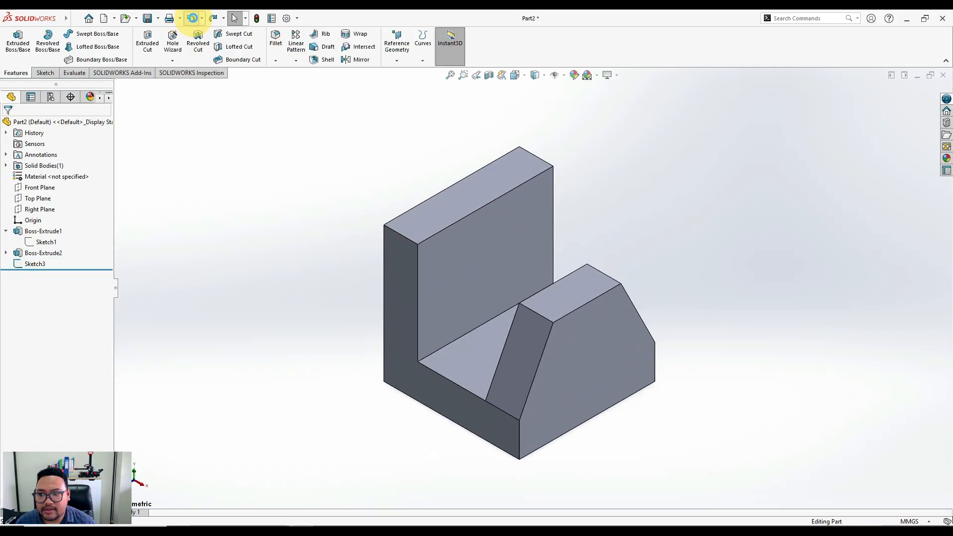
pyautogui.click(6, 231)
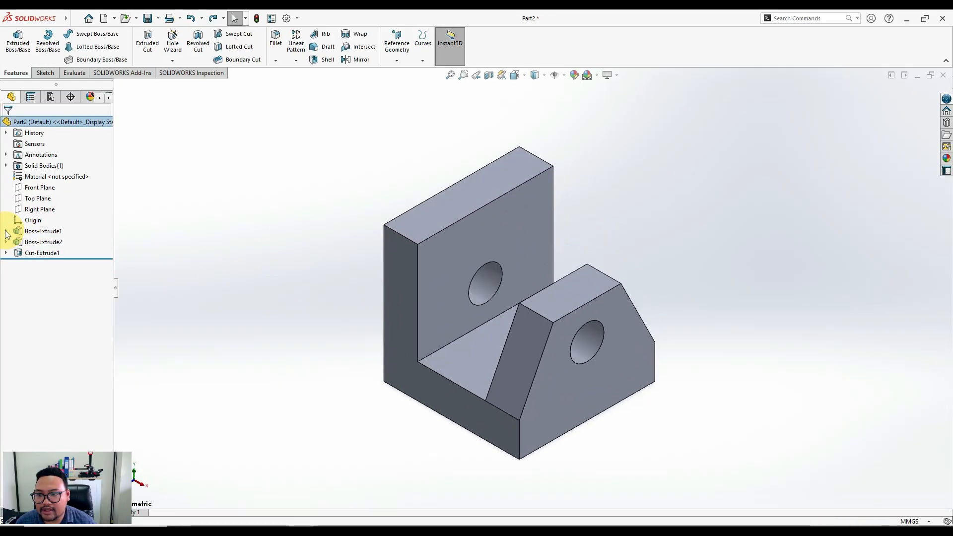
# - Examine which geometry of the bracket belongs to Boss-Extrude1, Boss-Extrude2 and Cut-Extrude1, and clear the selection
pyautogui.click(47, 233)
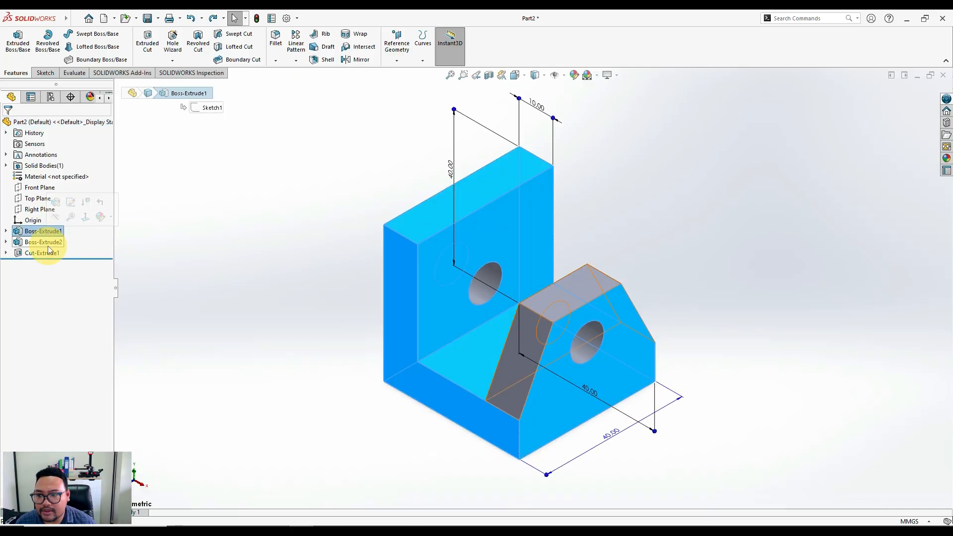
pyautogui.click(48, 243)
pyautogui.click(50, 253)
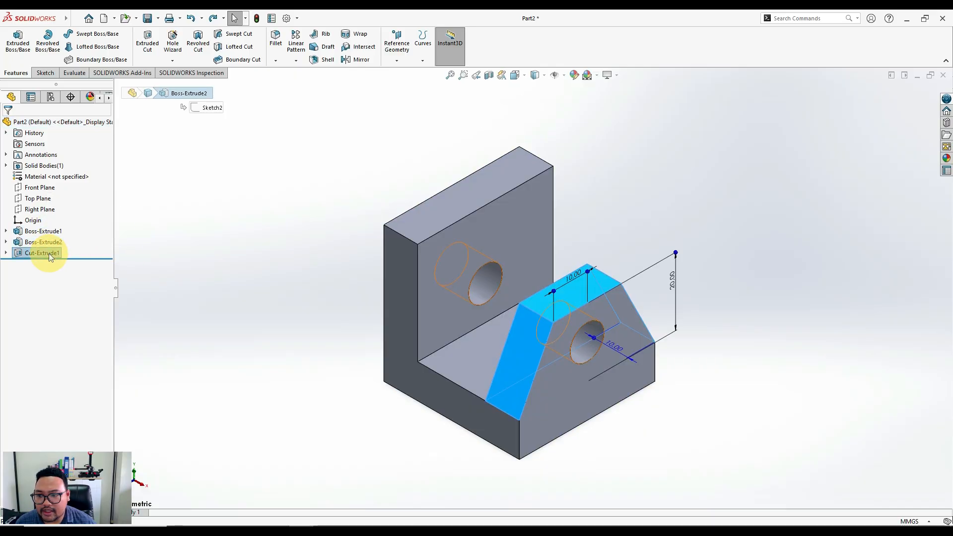
pyautogui.click(254, 272)
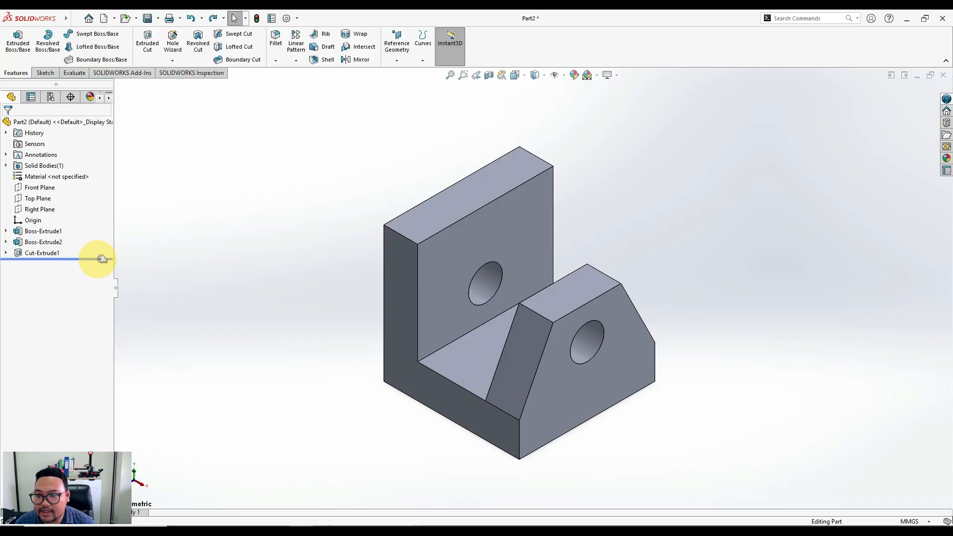
# - Roll the model back to before Boss-Extrude1 and replay its features one by one through Cut-Extrude1
pyautogui.moveTo(102, 259); pyautogui.dragTo(105, 209)
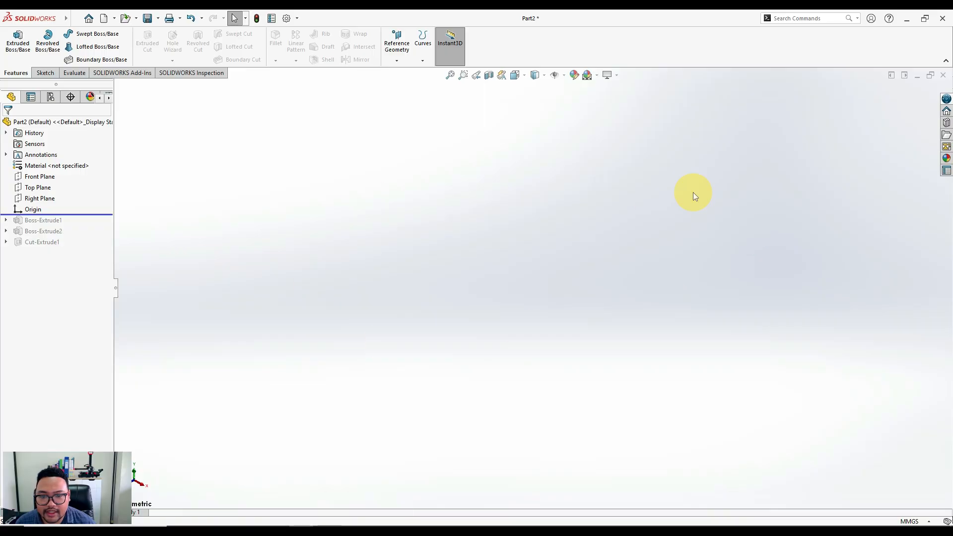
pyautogui.click(100, 214)
pyautogui.moveTo(103, 212); pyautogui.dragTo(101, 221)
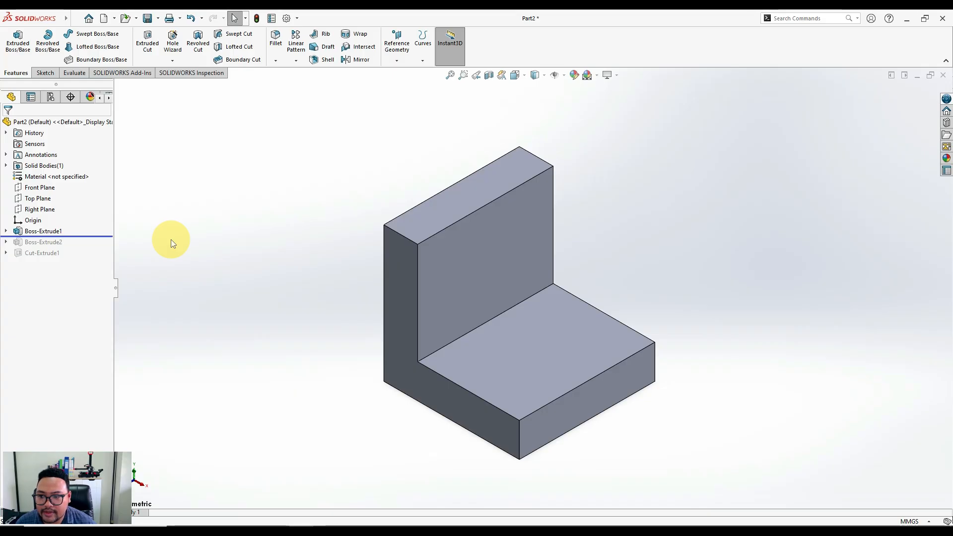
pyautogui.moveTo(101, 237); pyautogui.dragTo(100, 245)
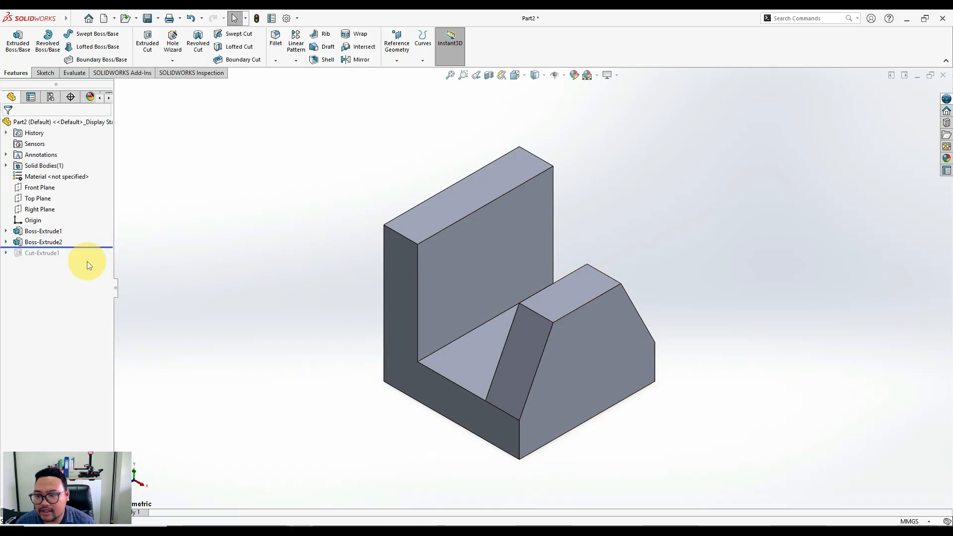
pyautogui.moveTo(92, 247); pyautogui.dragTo(85, 268)
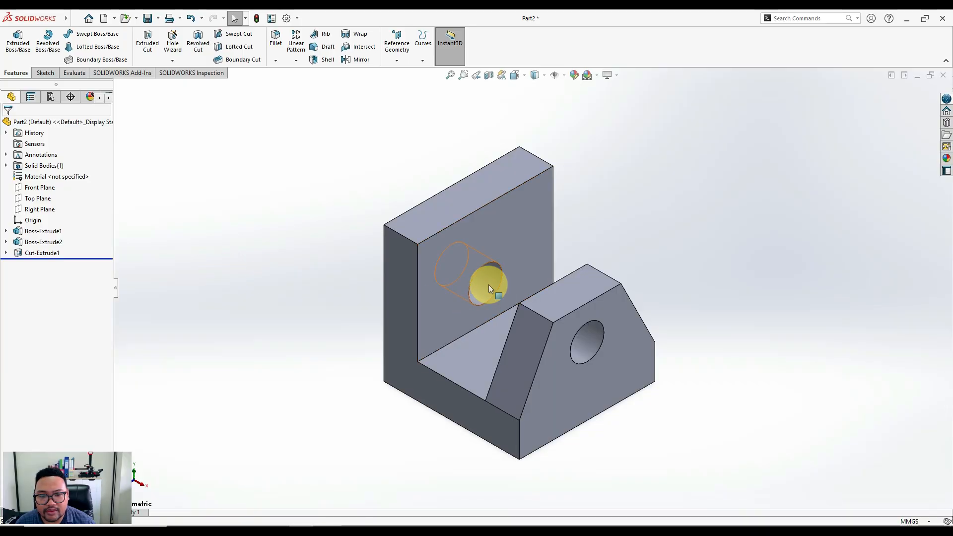
# - Roll the model back to just after Boss-Extrude1, leaving Boss-Extrude2 and Cut-Extrude1 out
pyautogui.moveTo(707, 276)
pyautogui.mouseDown(button='middle')
pyautogui.moveTo(715, 271)
pyautogui.moveTo(665, 229)
pyautogui.moveTo(704, 261)
pyautogui.mouseUp(button='middle')
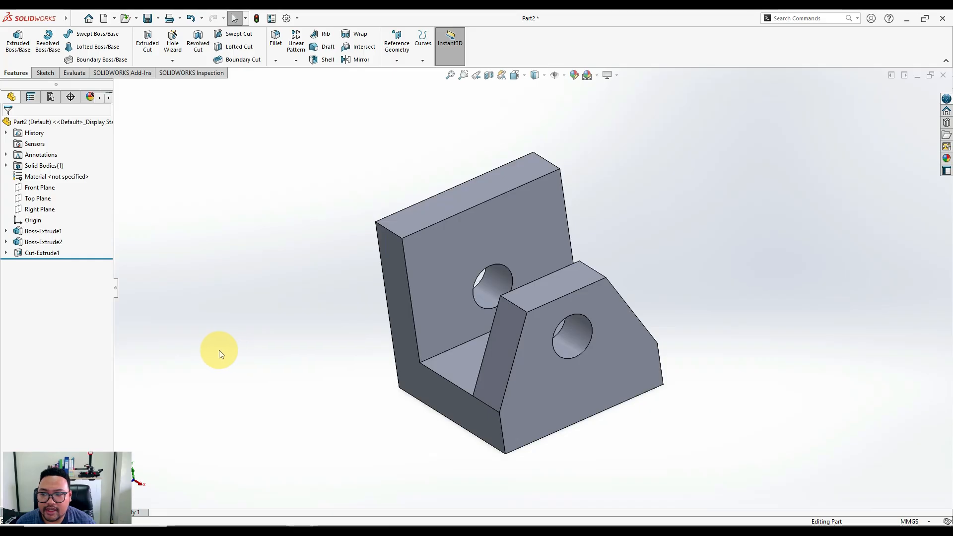
pyautogui.moveTo(107, 258); pyautogui.dragTo(87, 260)
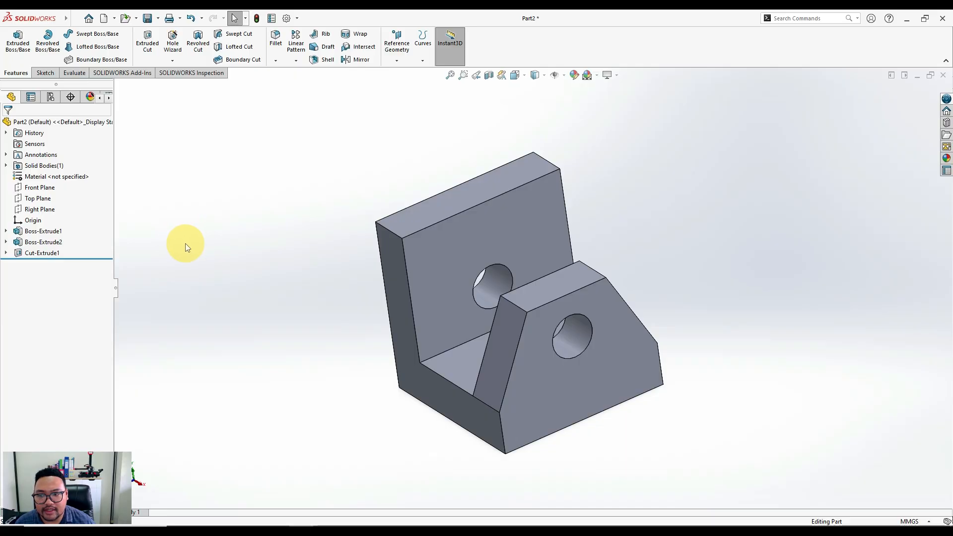
pyautogui.press('space')
pyautogui.click(304, 291)
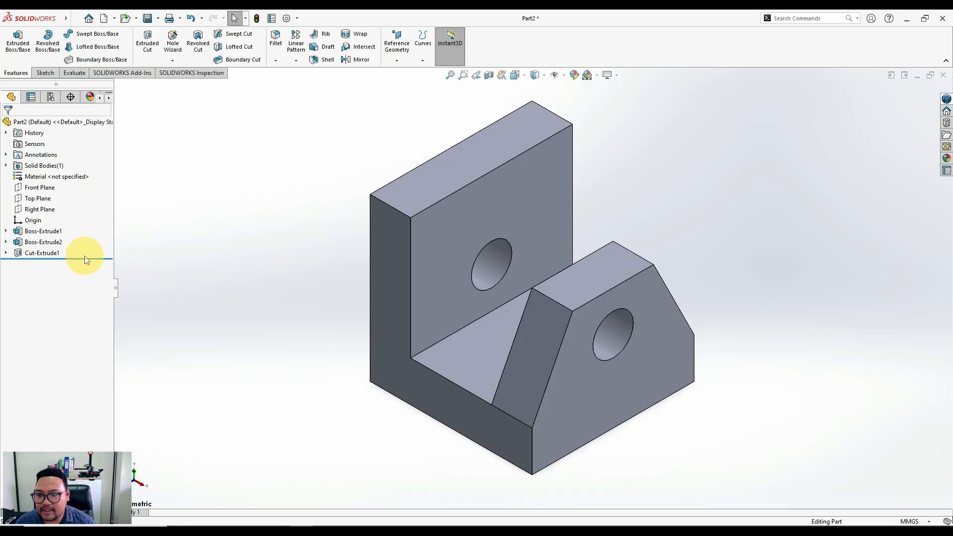
pyautogui.moveTo(84, 256)
pyautogui.mouseDown()
pyautogui.moveTo(93, 239)
pyautogui.moveTo(85, 240)
pyautogui.mouseUp()
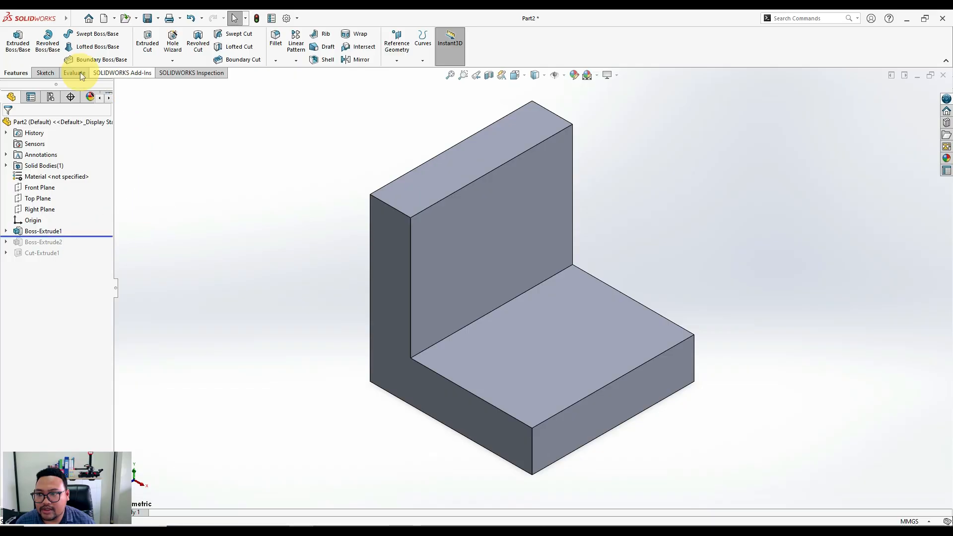
# - Sketch a circle of about 1.8 mm radius near the upper end of the L-shaped side face and exit the sketch
pyautogui.click(45, 73)
pyautogui.click(13, 40)
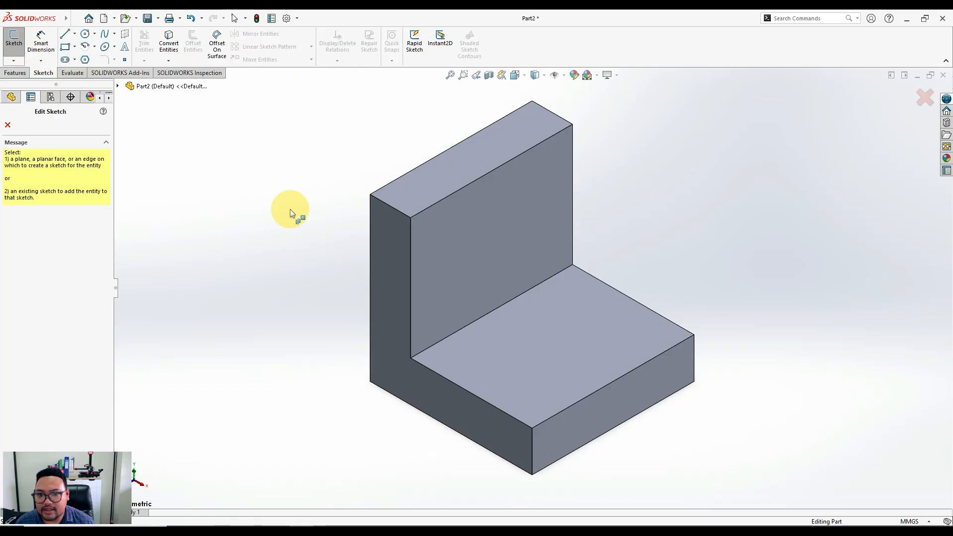
pyautogui.click(400, 241)
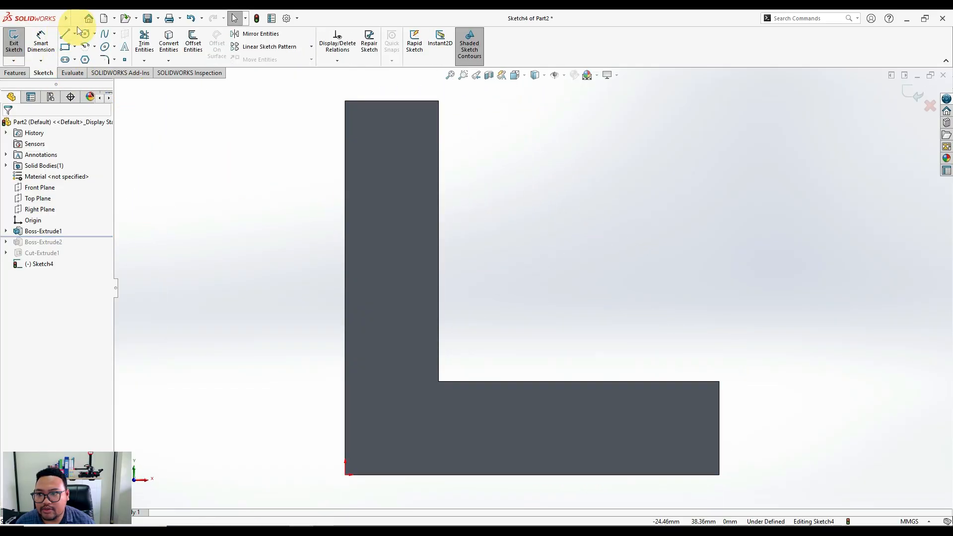
pyautogui.click(84, 34)
pyautogui.click(394, 157)
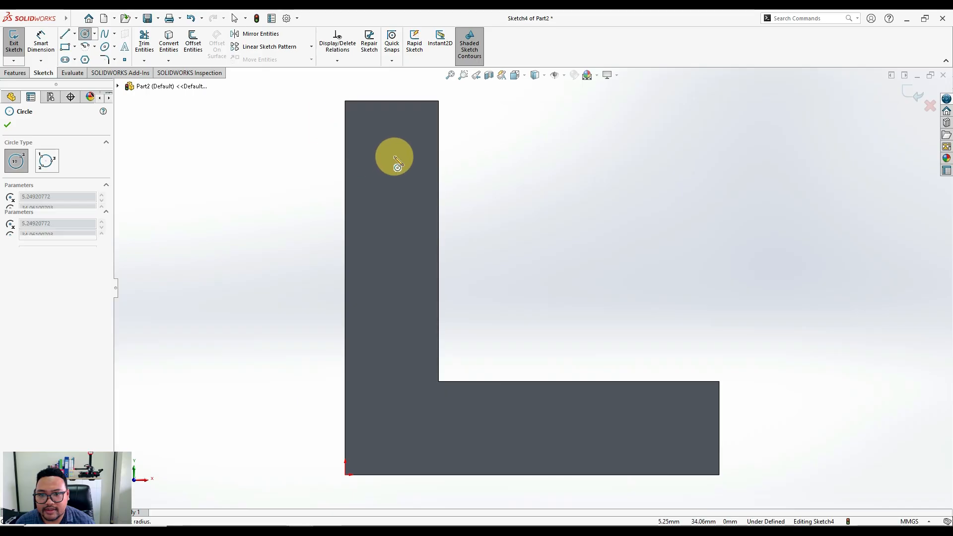
pyautogui.click(410, 165)
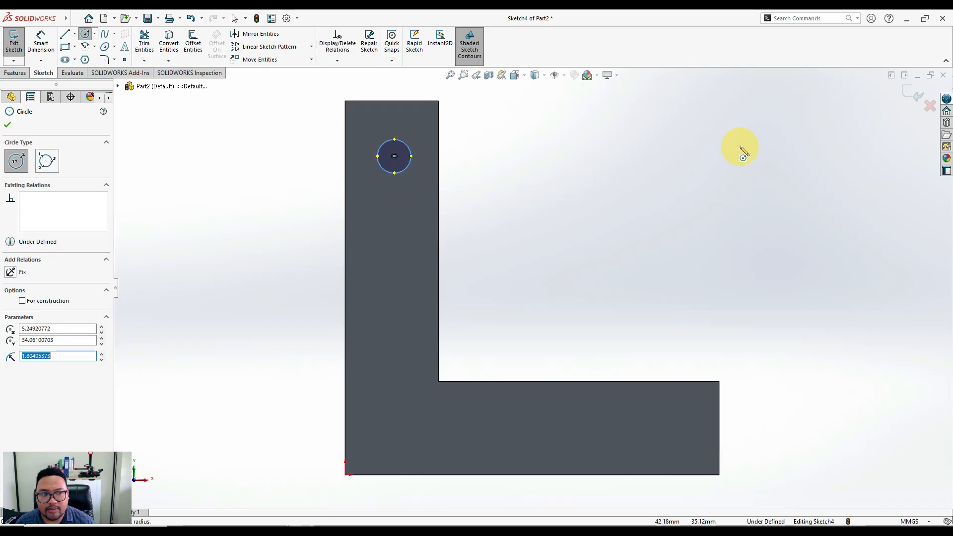
pyautogui.click(915, 101)
# - Extrude the circle outward as a pin with a Blind depth of 10 mm, merged with the L-shaped body
pyautogui.click(14, 44)
pyautogui.click(14, 73)
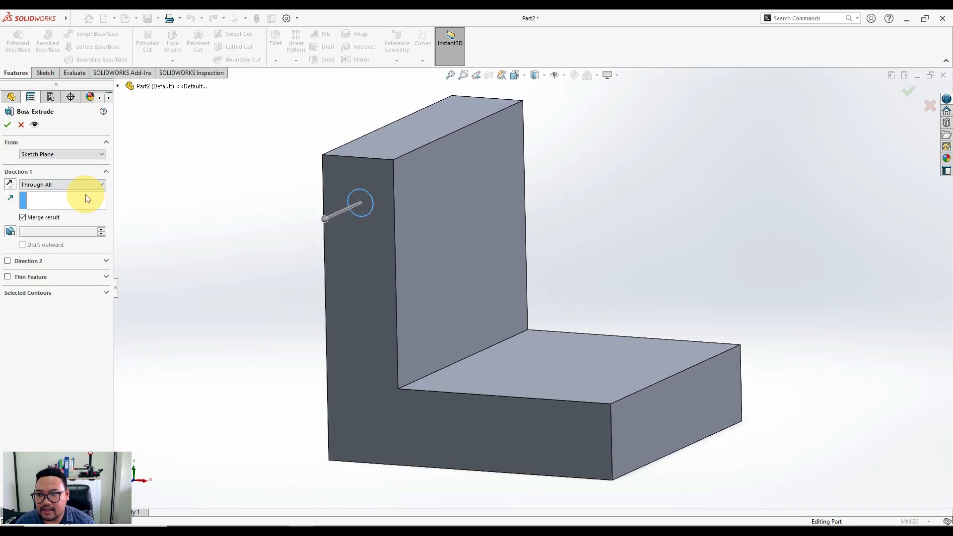
pyautogui.click(58, 185)
pyautogui.click(58, 194)
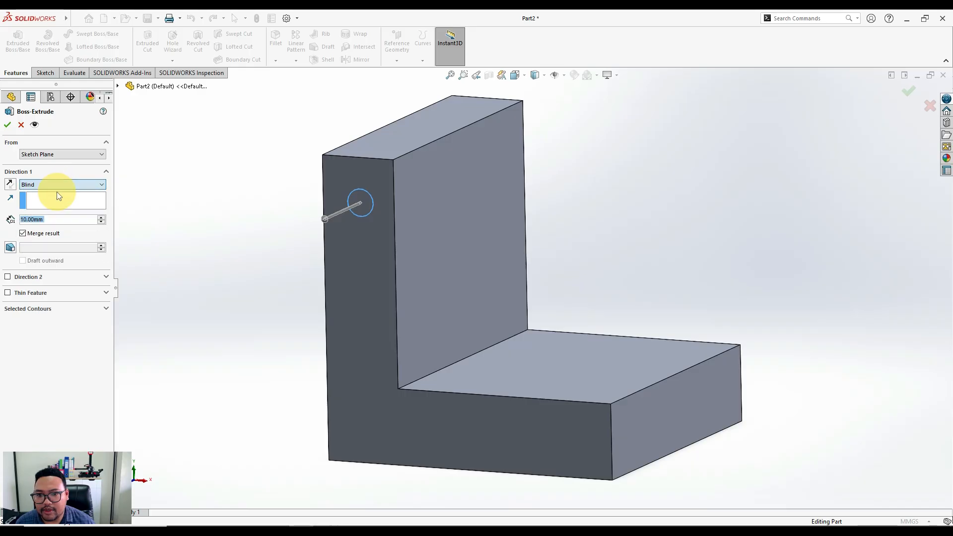
pyautogui.scroll(3, 322, 226)
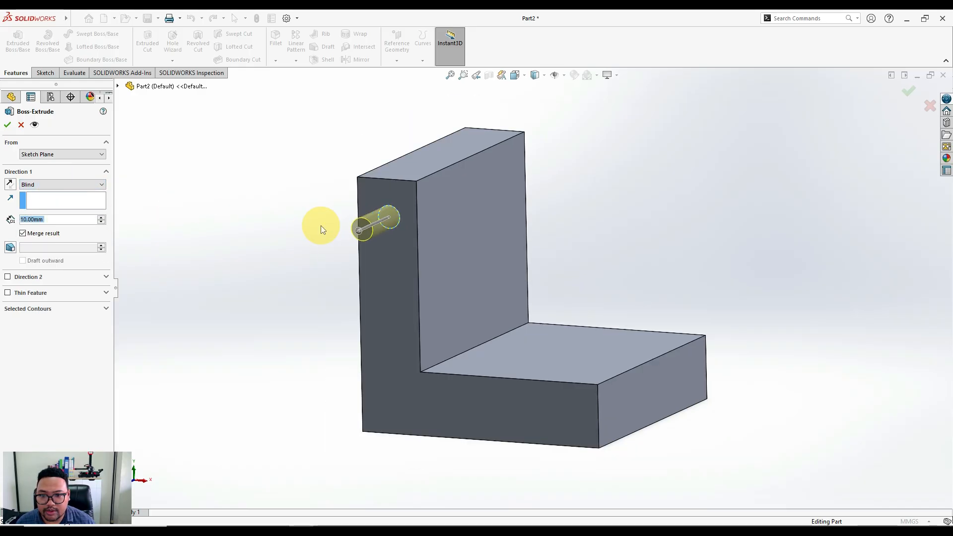
pyautogui.moveTo(567, 222); pyautogui.dragTo(533, 250, button='middle')
pyautogui.click(7, 125)
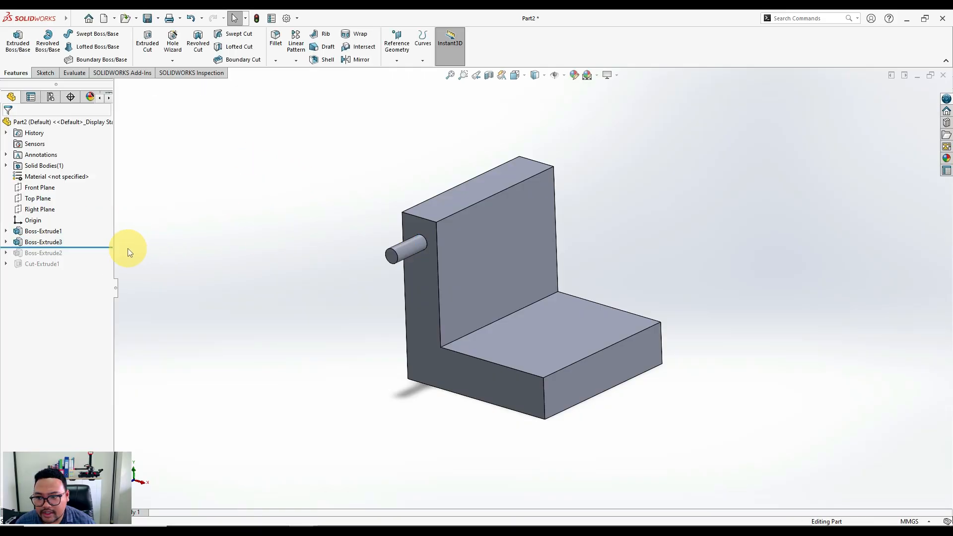
# - Roll the model forward to the end of the design tree so that Boss-Extrude2 and Cut-Extrude1 are included
pyautogui.moveTo(42, 246); pyautogui.dragTo(80, 246)
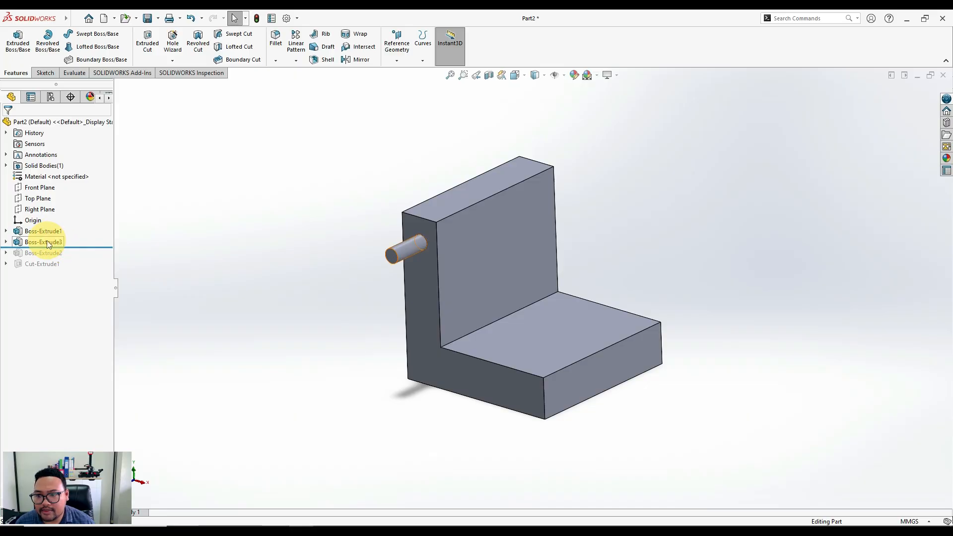
pyautogui.moveTo(79, 246); pyautogui.dragTo(74, 267)
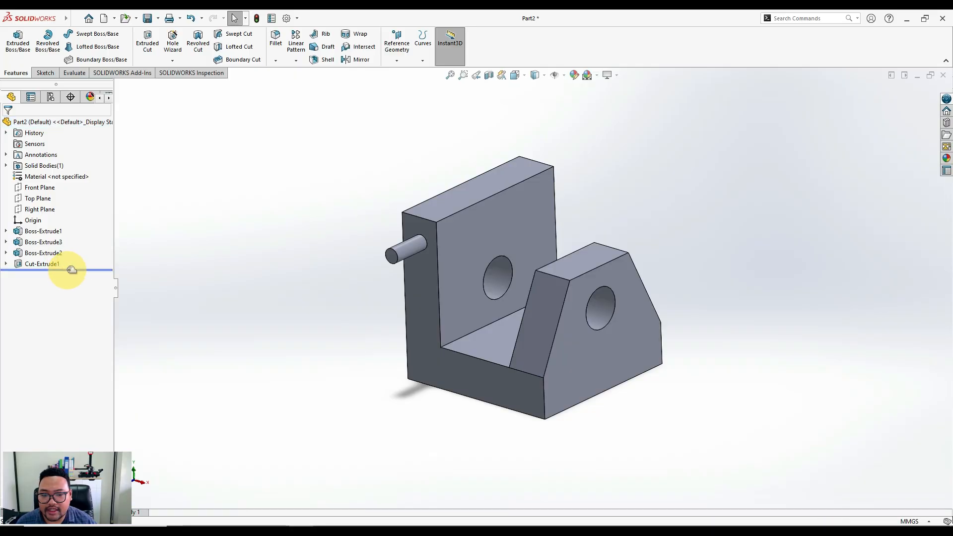
# - Roll back to just after Boss-Extrude1 and replay the pin extrusion and the remaining features to review the new build order
pyautogui.moveTo(72, 269); pyautogui.dragTo(73, 235)
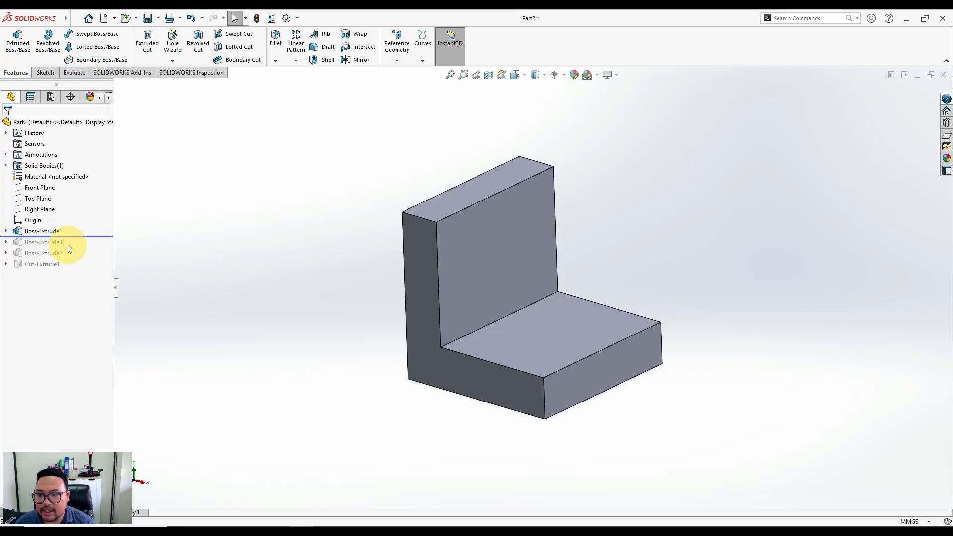
pyautogui.moveTo(75, 237)
pyautogui.mouseDown()
pyautogui.moveTo(73, 262)
pyautogui.moveTo(70, 247)
pyautogui.mouseUp()
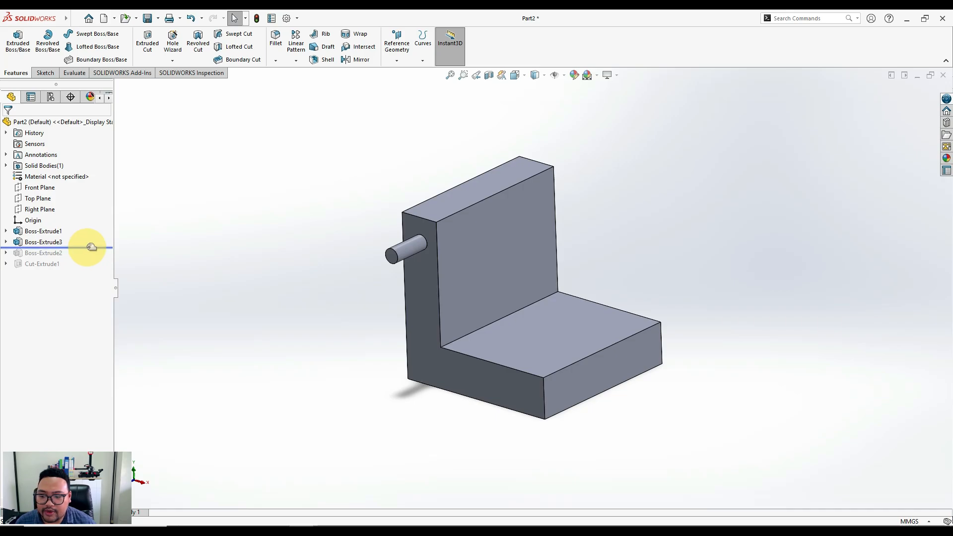
pyautogui.moveTo(91, 246); pyautogui.dragTo(85, 288)
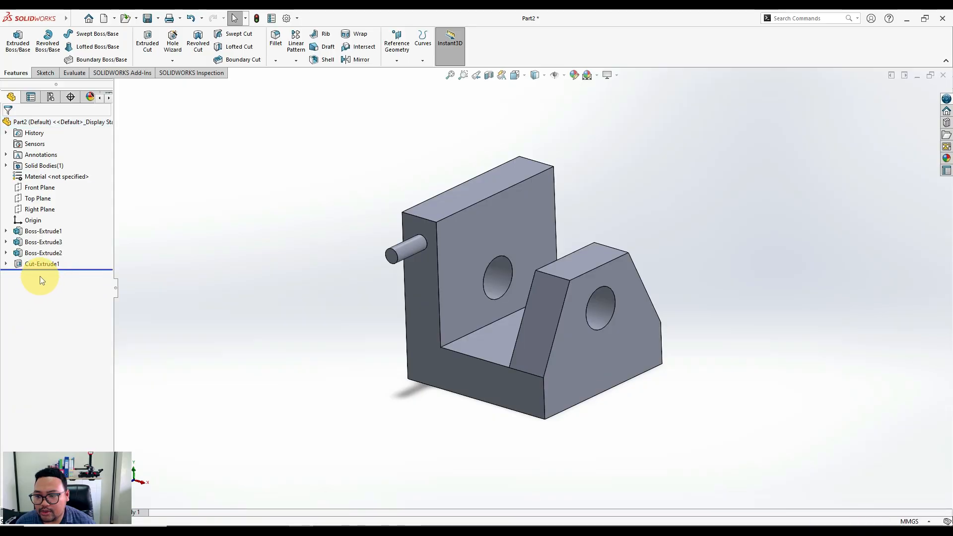
pyautogui.click(93, 271)
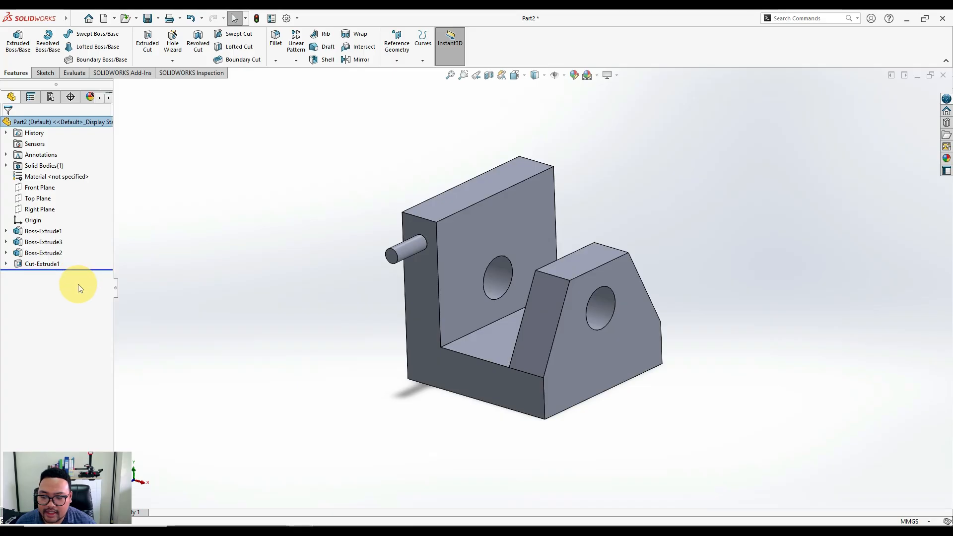
# - Show the complete bracket with its pin in isometric view, keeping the rollback bar below Cut-Extrude1
pyautogui.click(242, 234)
pyautogui.press('space')
pyautogui.click(356, 275)
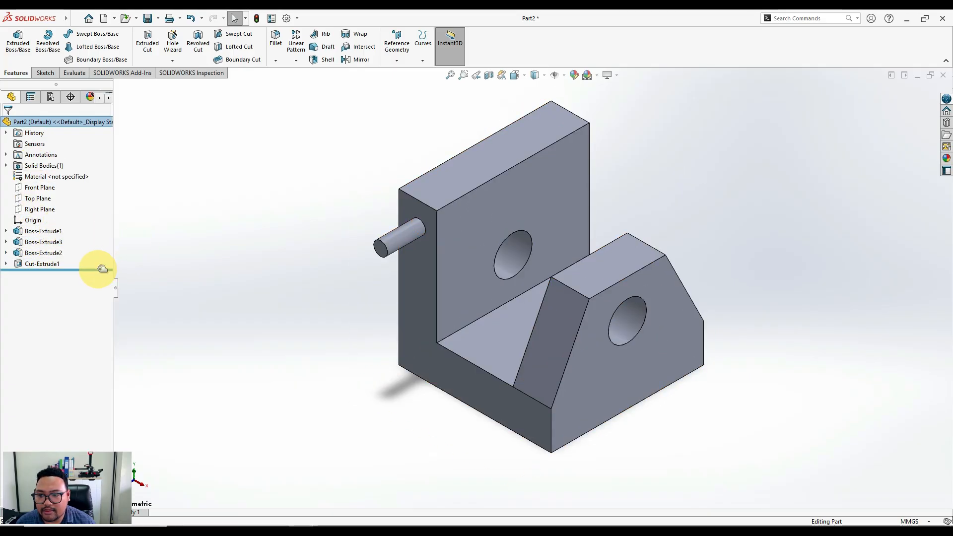
pyautogui.moveTo(92, 266)
pyautogui.mouseDown()
pyautogui.moveTo(96, 219)
pyautogui.moveTo(90, 258)
pyautogui.mouseUp()
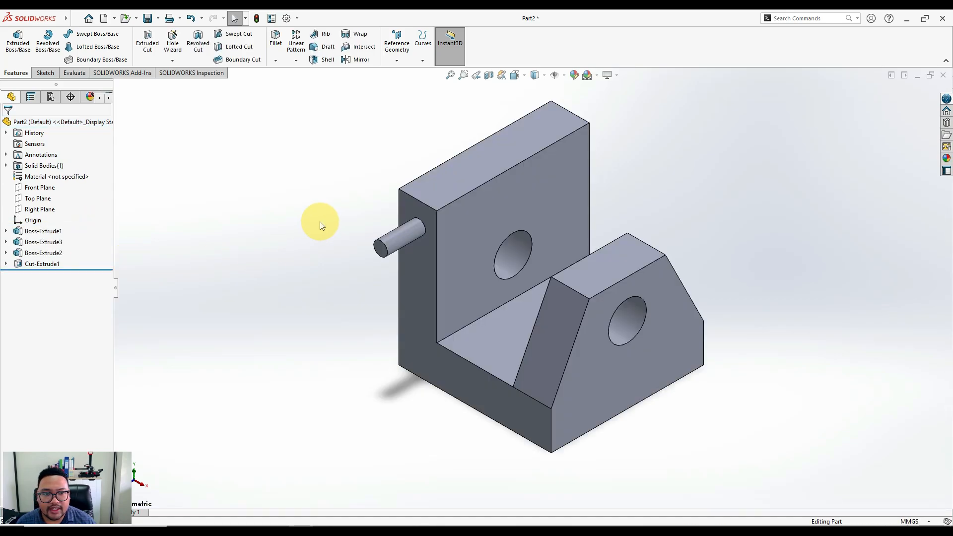